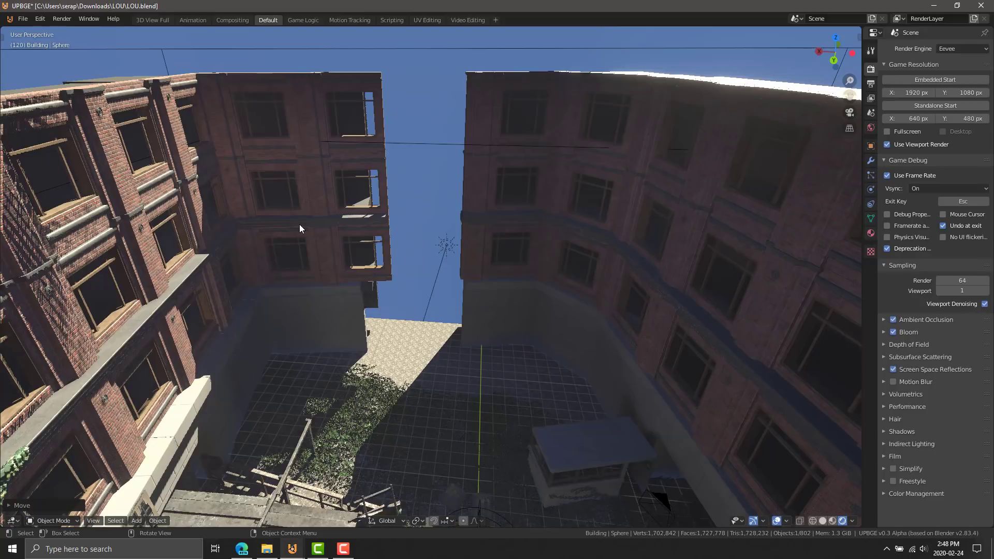
Select the LevelMesh object of the building and examine its game physics settings
middle_drag(316, 272, 255, 278)
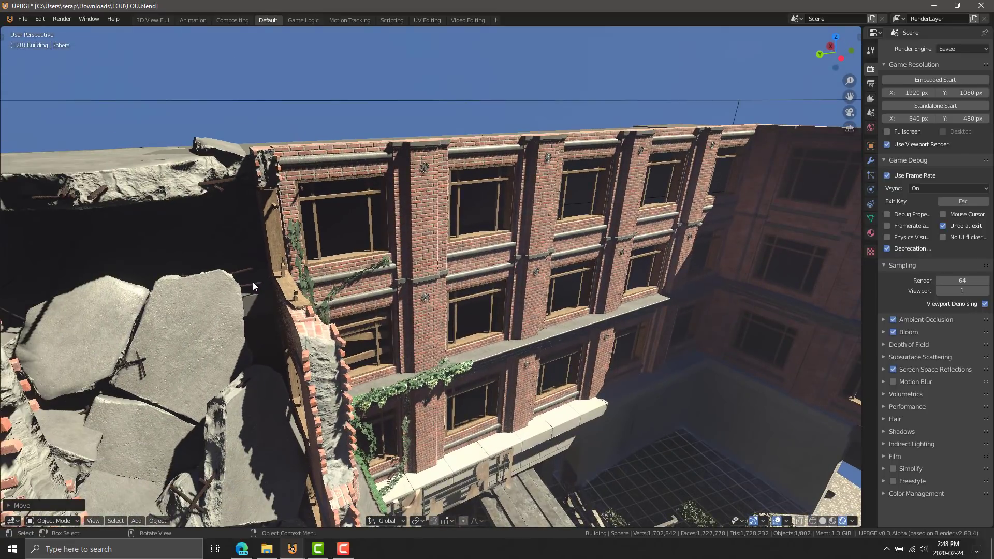
middle_drag(331, 286, 181, 278)
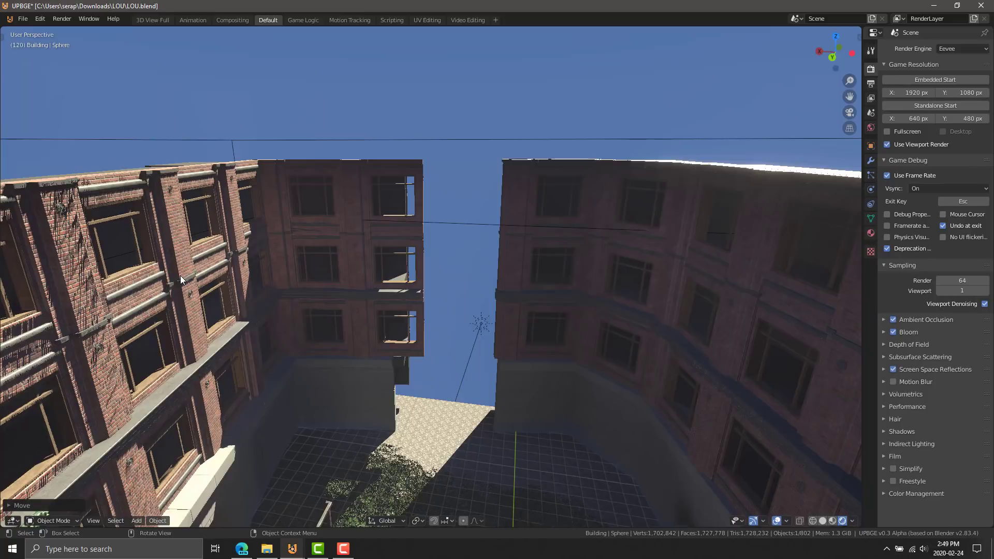
middle_drag(267, 285, 77, 288)
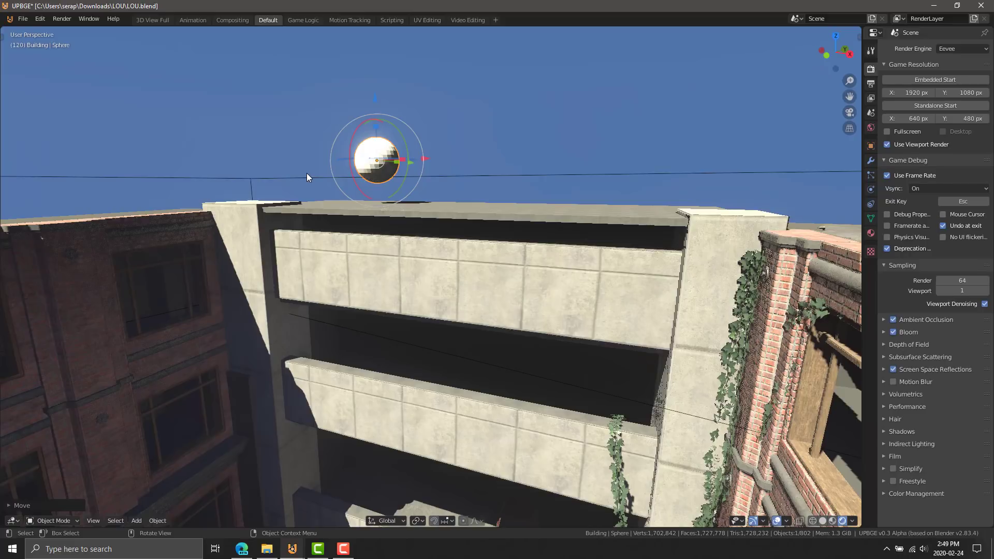
click(561, 211)
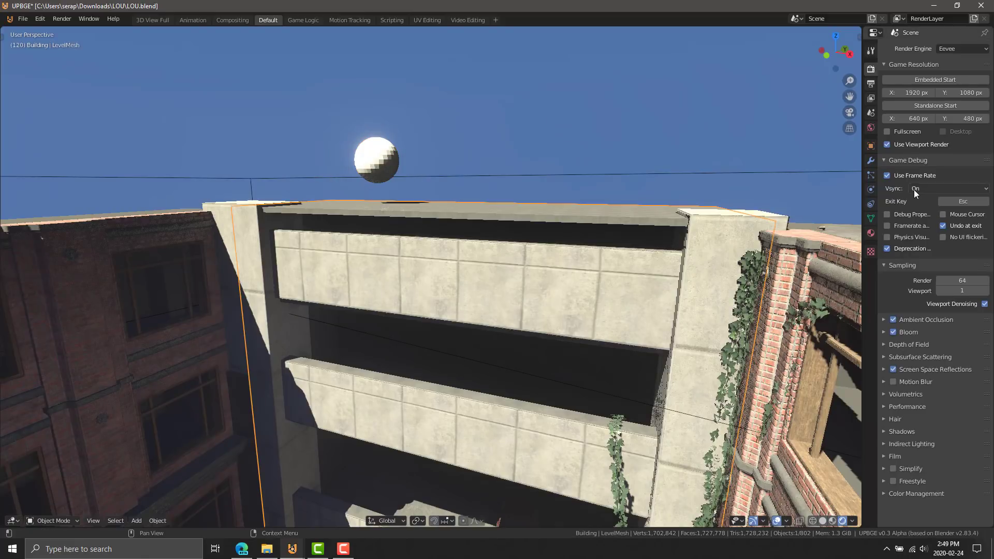
click(871, 205)
click(870, 189)
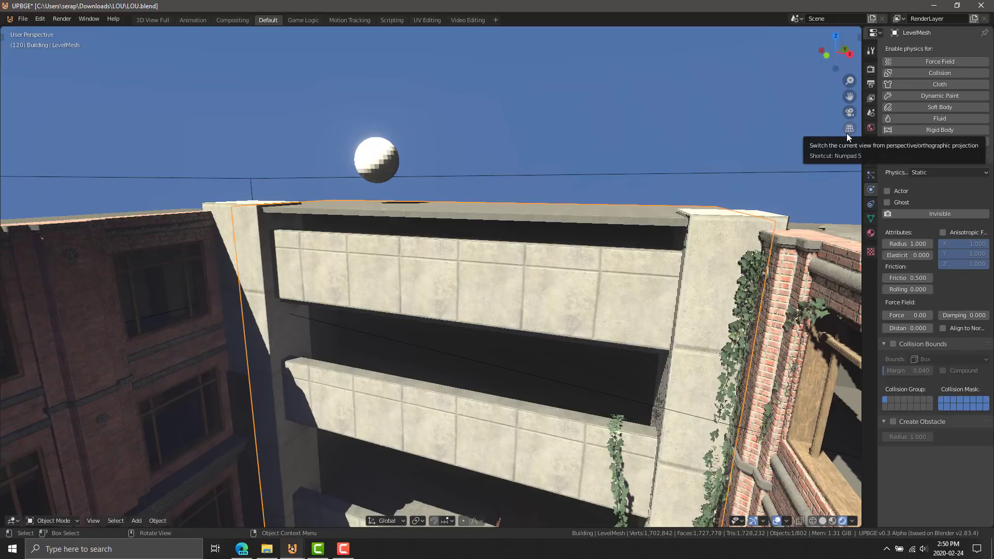
Set the physics type of the sphere above the building's roof to Rigid Body
click(387, 161)
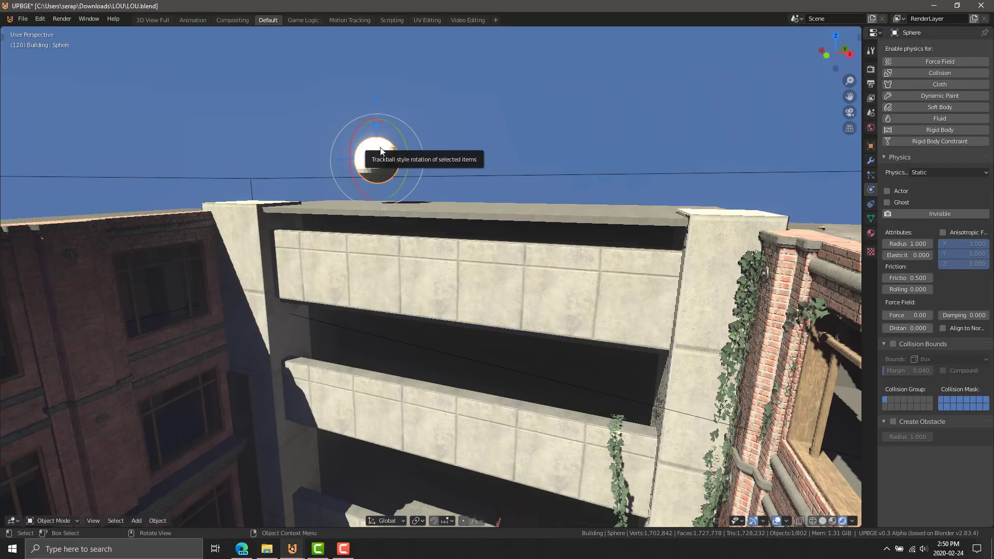
click(986, 172)
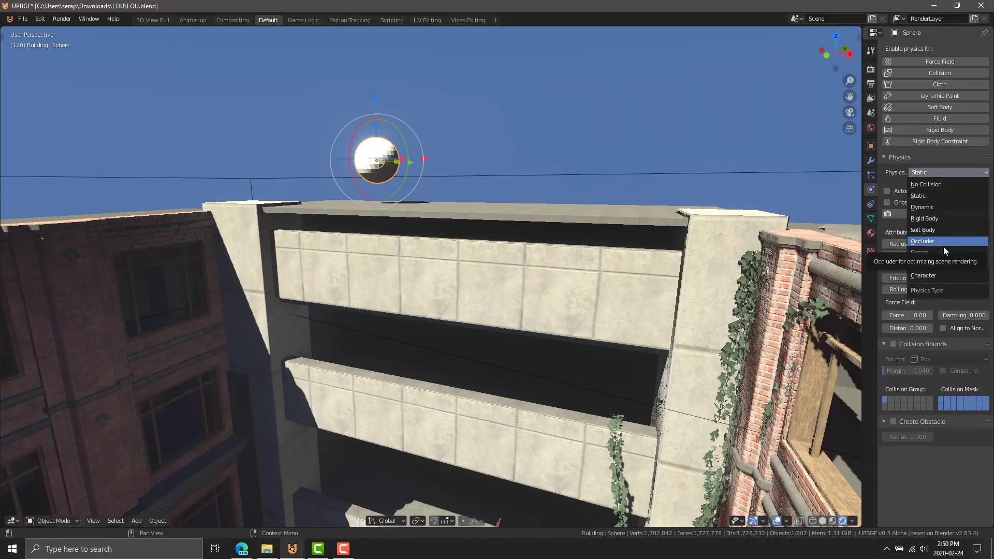
click(927, 219)
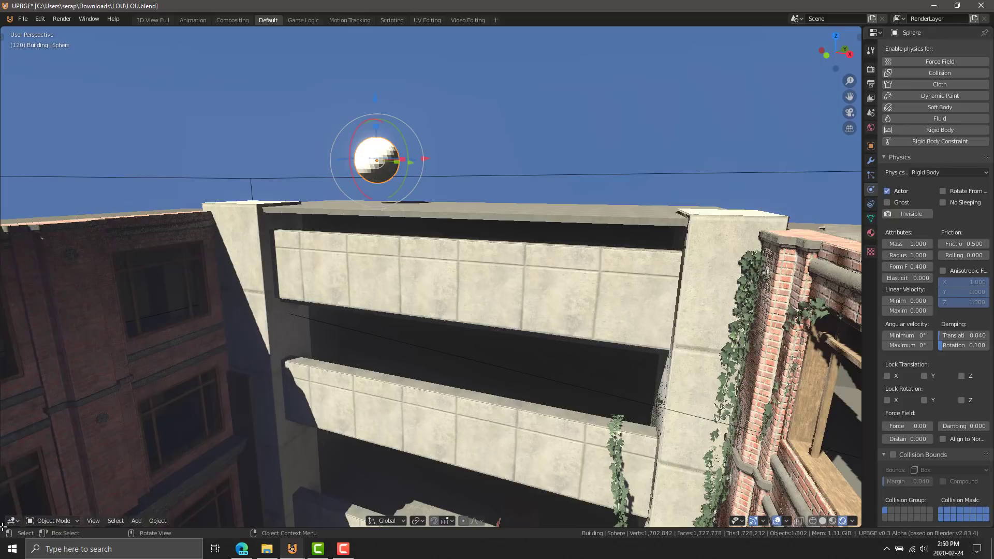
Split the 3D viewport into two stacked areas and turn the lower one into a Logic Editor
drag(3, 527, 39, 247)
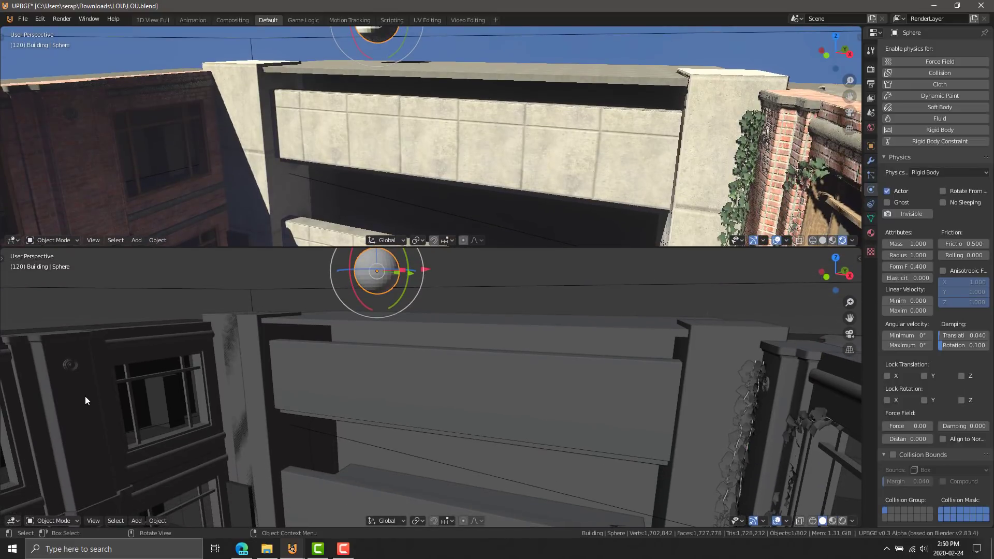
click(19, 522)
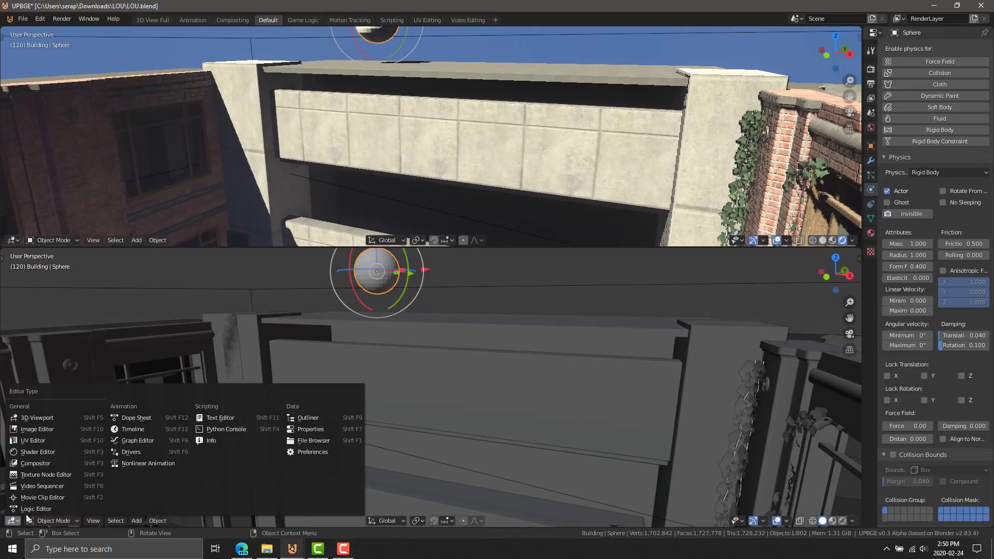
click(32, 509)
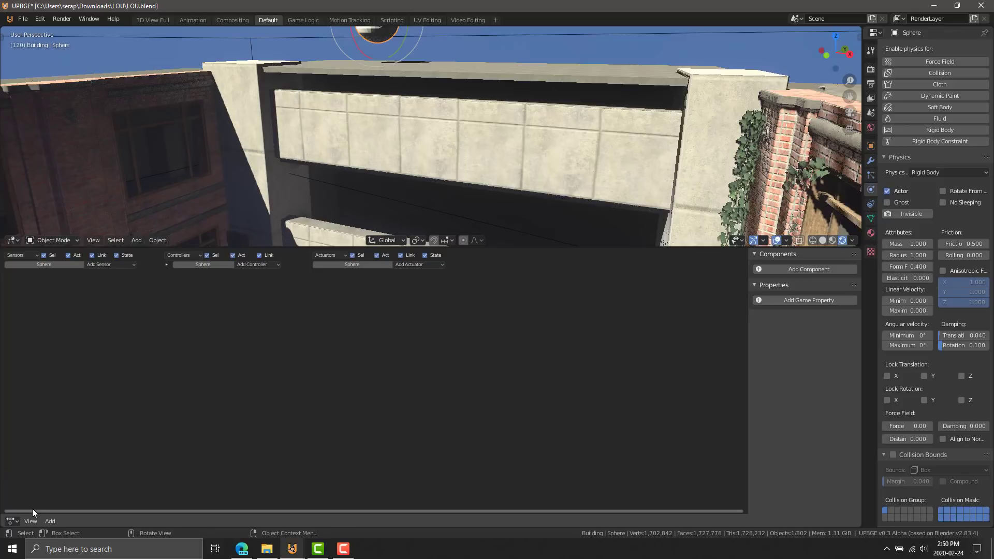
scroll(336, 455, up, 4)
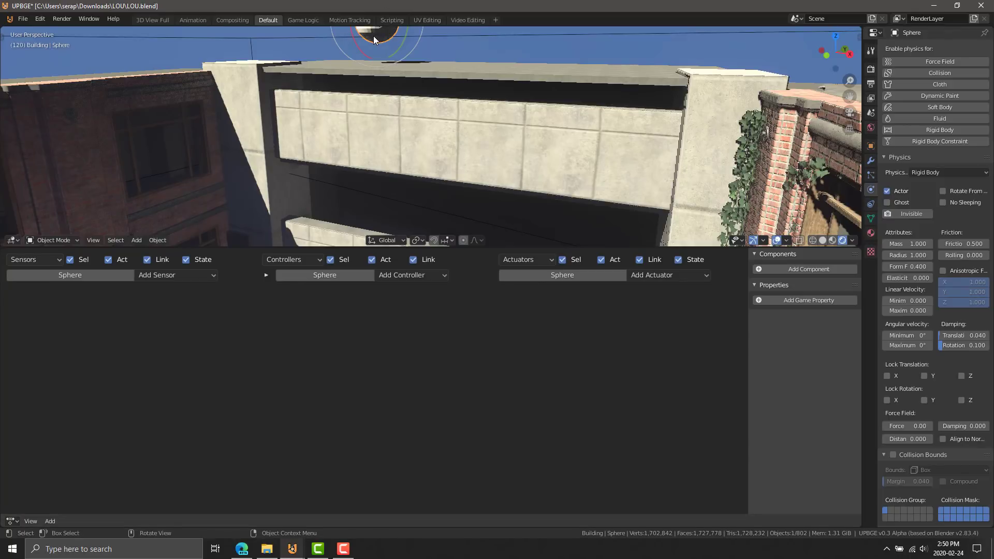
Add a Keyboard sensor to the sphere that responds to the Down Arrow key
click(213, 275)
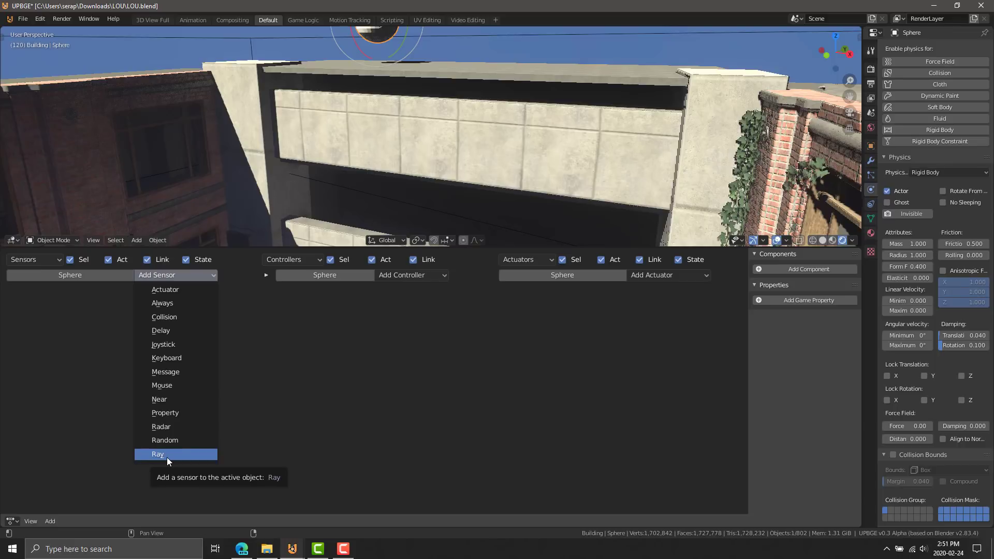
click(178, 354)
click(101, 337)
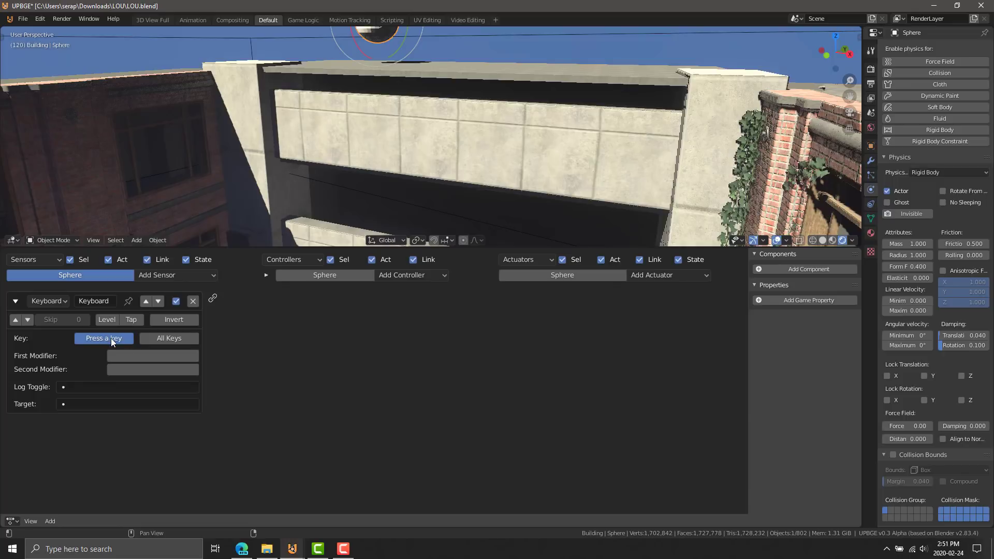
key(Down)
Add an And controller to the sphere and link the Keyboard sensor to it
click(445, 275)
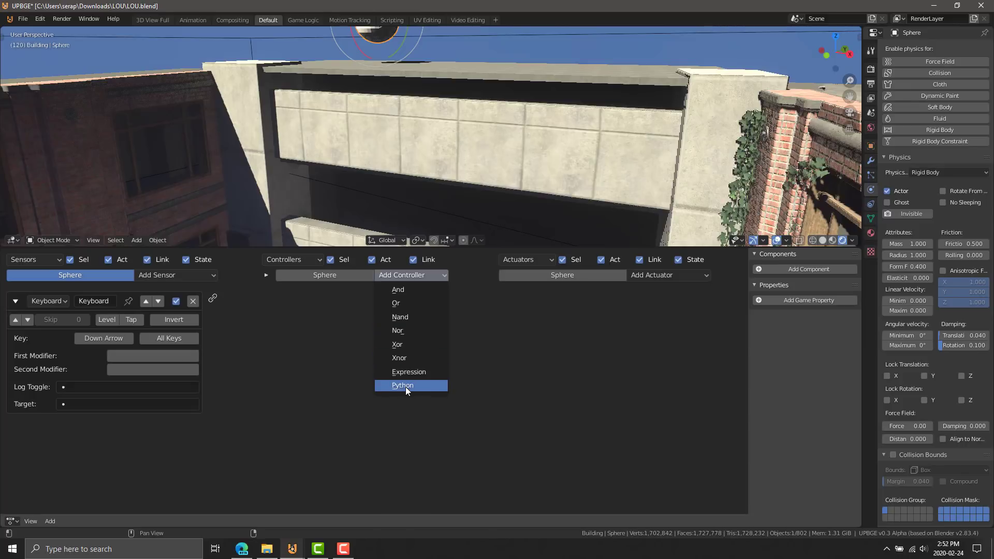
click(405, 289)
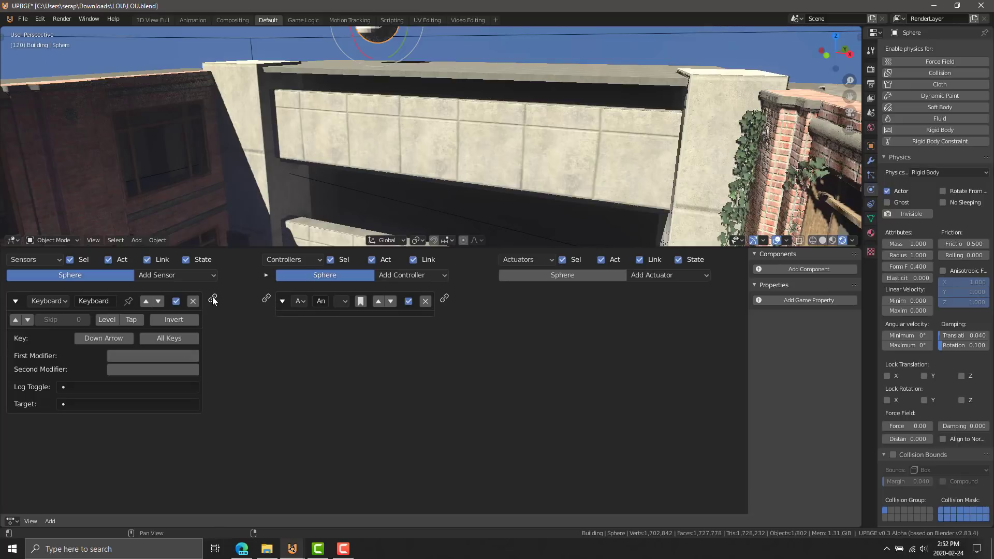
drag(266, 299, 212, 298)
Look through the available actuator types for the sphere without adding one
click(706, 275)
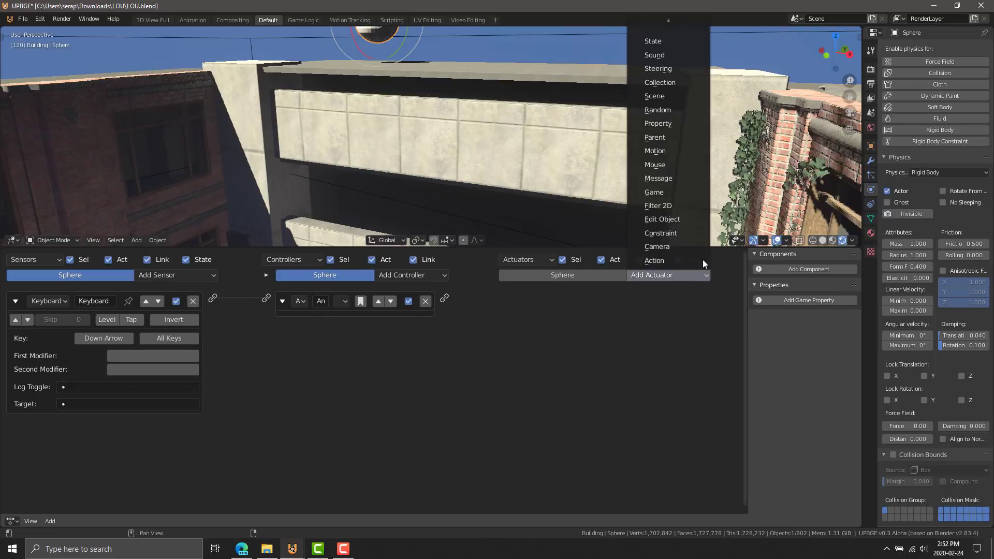
mouse_move(678, 14)
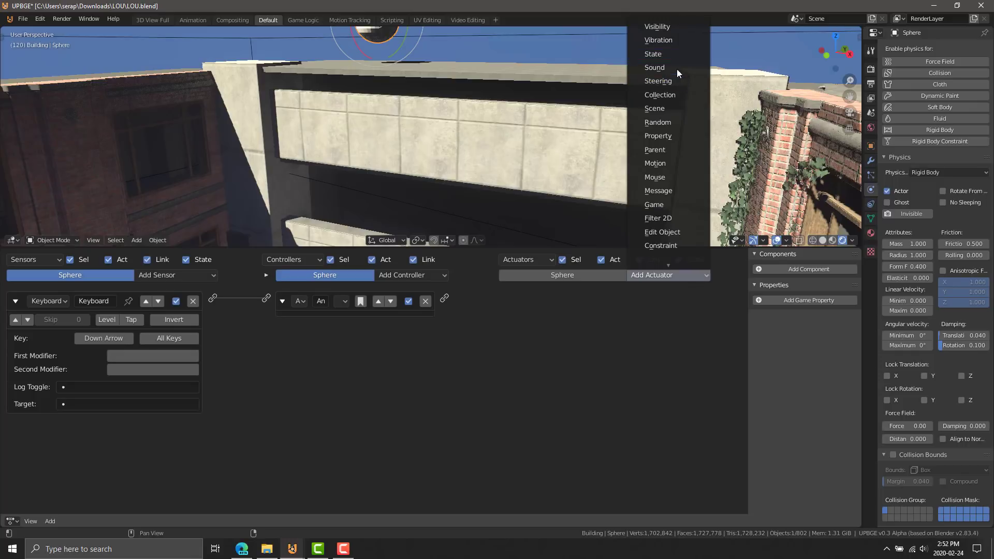
key(Up)
key(Up)
key(Up)
key(Up)
key(Up)
key(Up)
key(Up)
key(Up)
key(Up)
scroll(676, 70, up, 2)
scroll(676, 73, down, 4)
scroll(676, 73, up, 12)
scroll(676, 73, down, 9)
scroll(676, 73, down, 14)
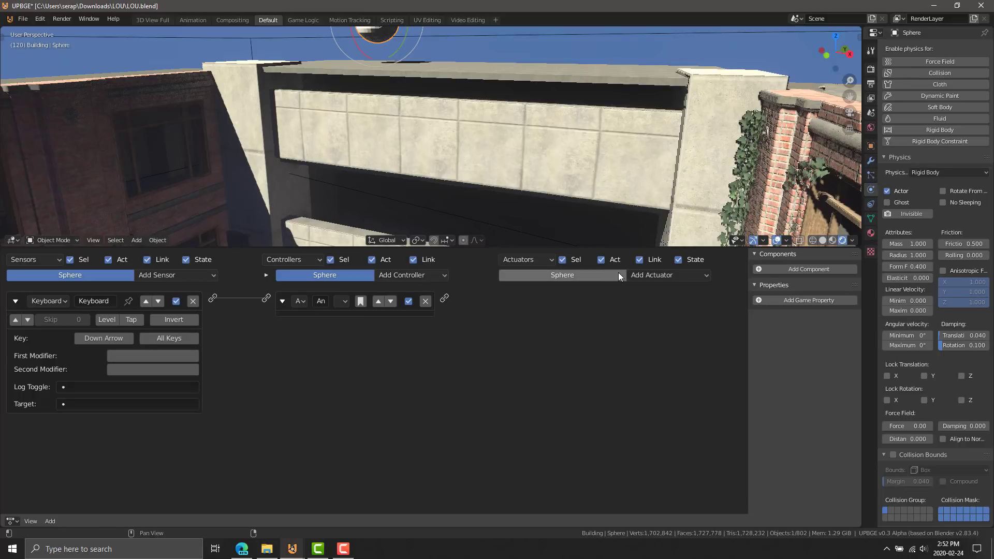
Add a Motion actuator to the sphere and set its Y force to -1
click(703, 276)
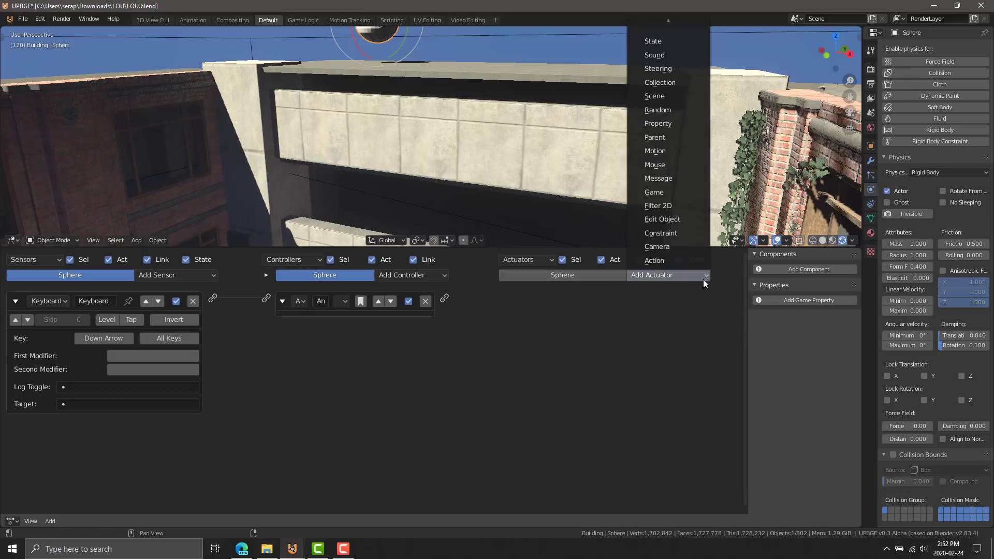
click(665, 151)
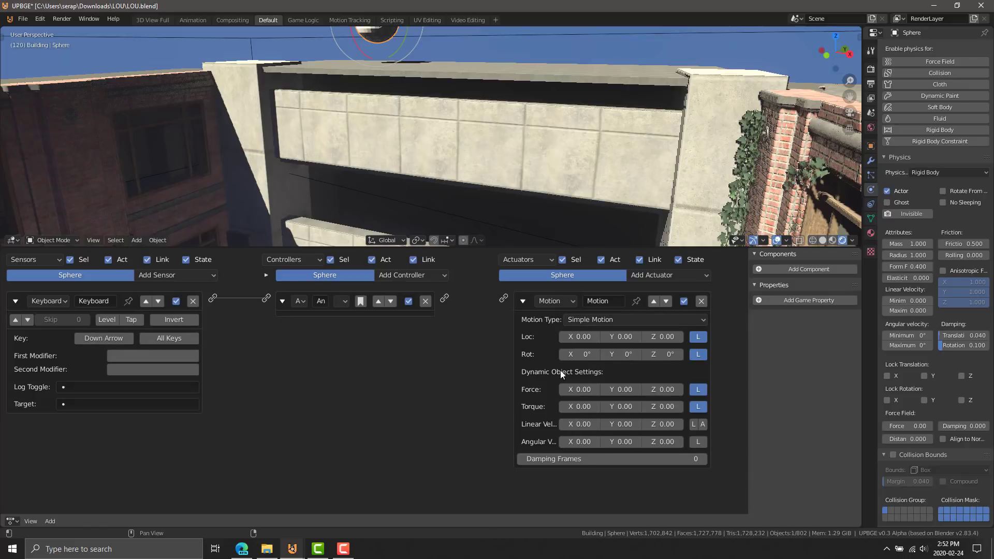
click(598, 391)
text(-1)
key(Return)
Try to add a Python component to the sphere with the default name module.Component
click(444, 274)
click(761, 269)
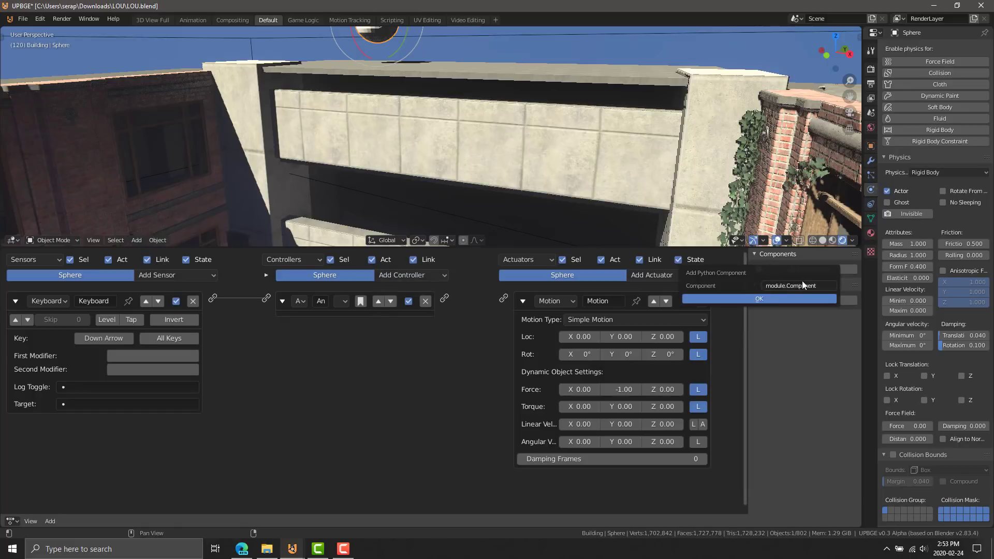
click(769, 300)
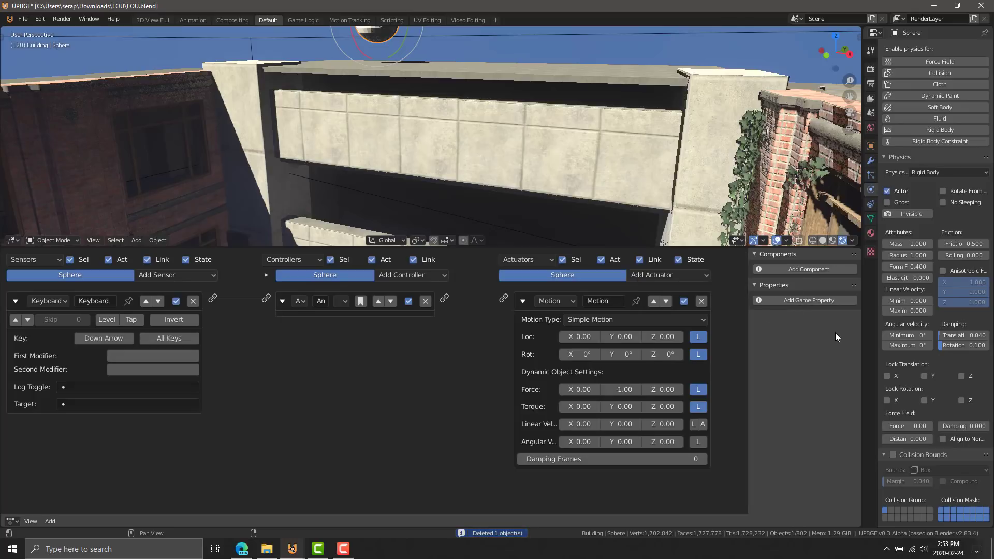
Add a game property of type Float to the sphere
click(759, 300)
click(764, 315)
click(783, 315)
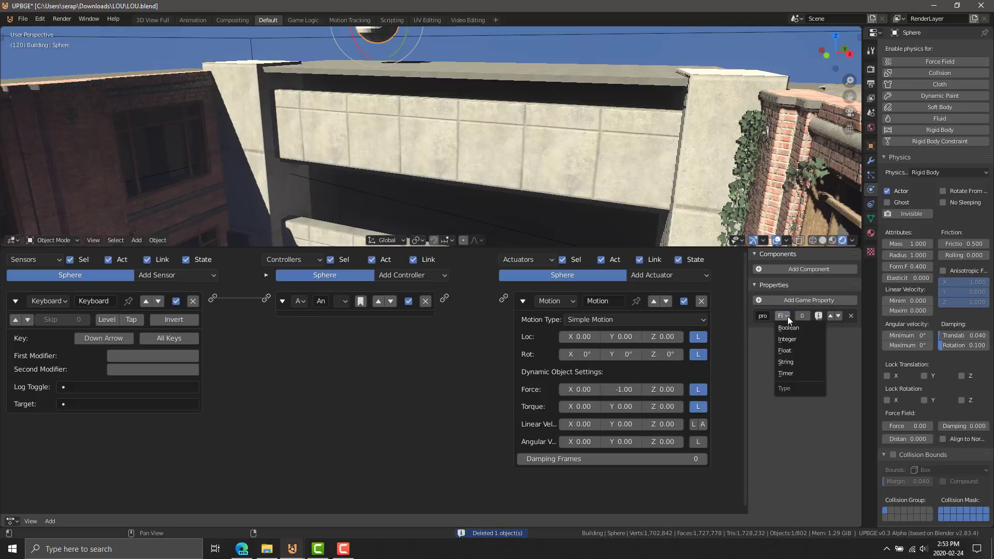
click(798, 351)
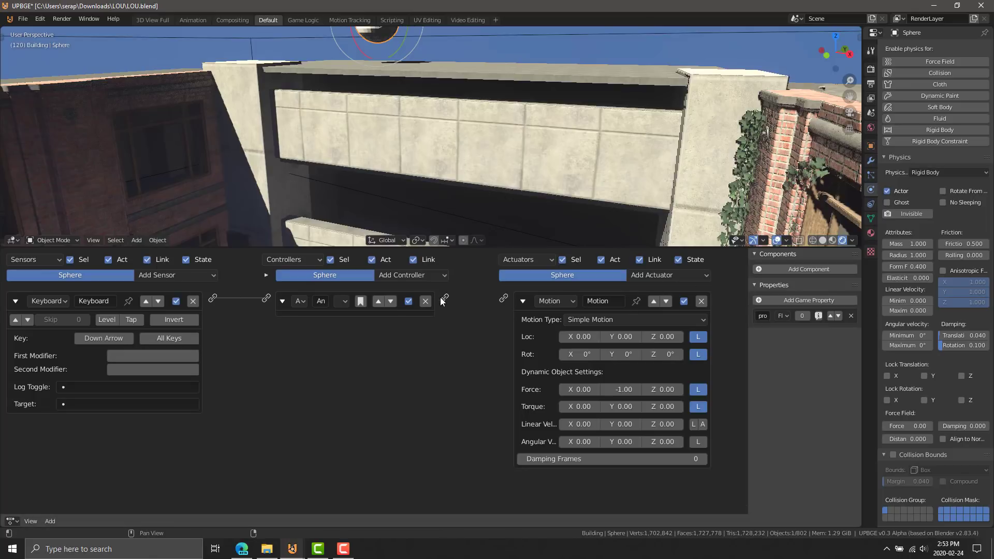
Link the And controller to the Motion actuator and add a Message actuator to the sphere
drag(445, 302, 503, 298)
click(707, 277)
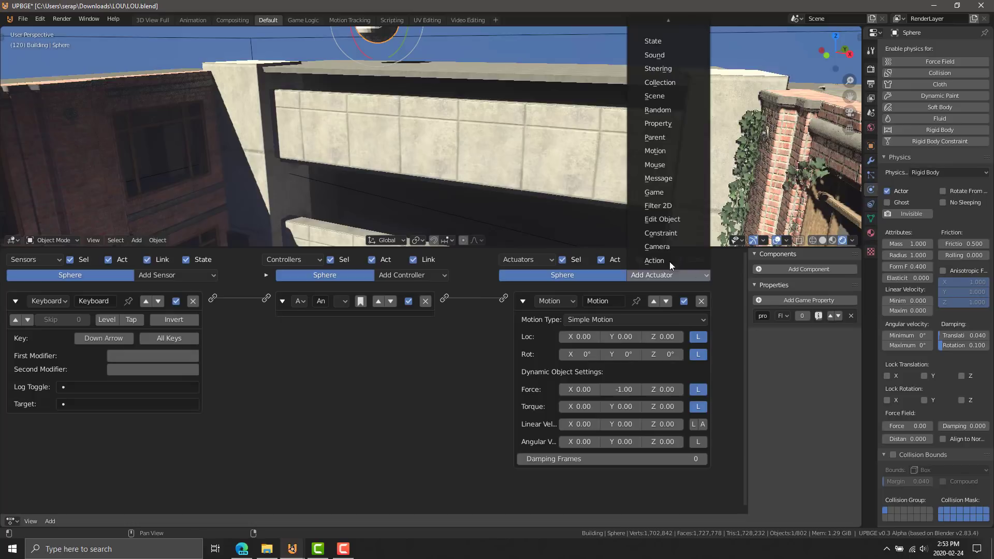
click(658, 177)
middle_drag(470, 368, 465, 327)
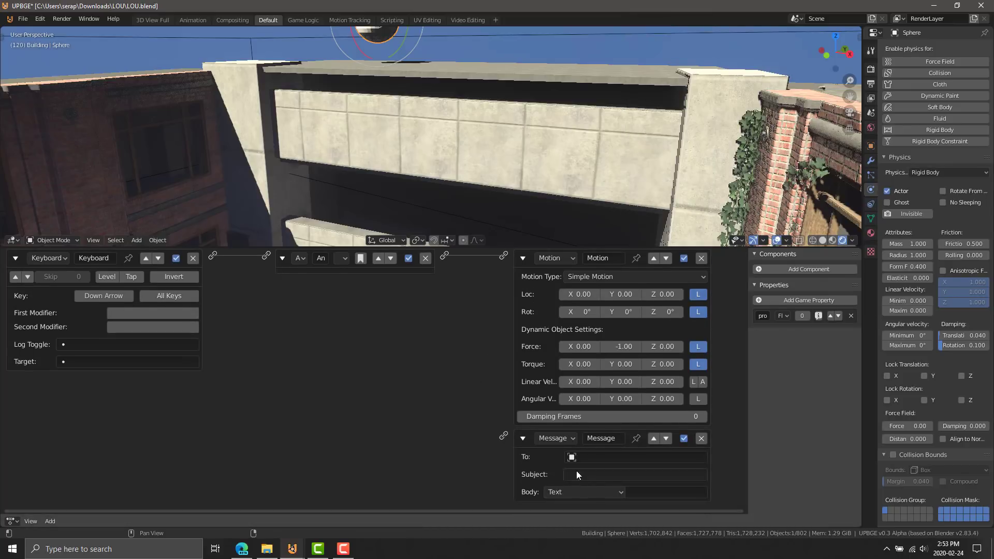
Address the Message actuator to Building_124 with subject and body text "You SUck", and link the And controller to it
click(582, 457)
scroll(594, 401, down, 5)
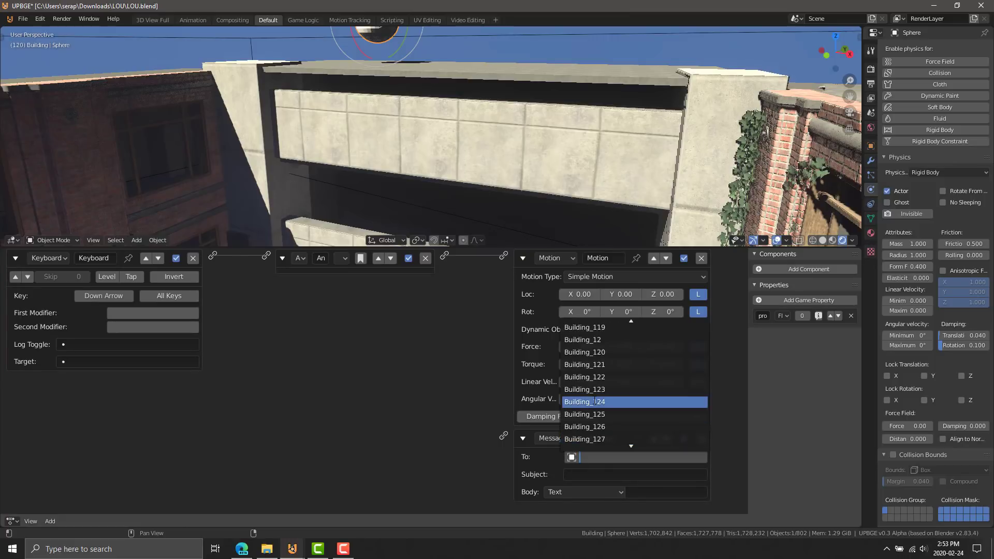
click(594, 402)
click(598, 474)
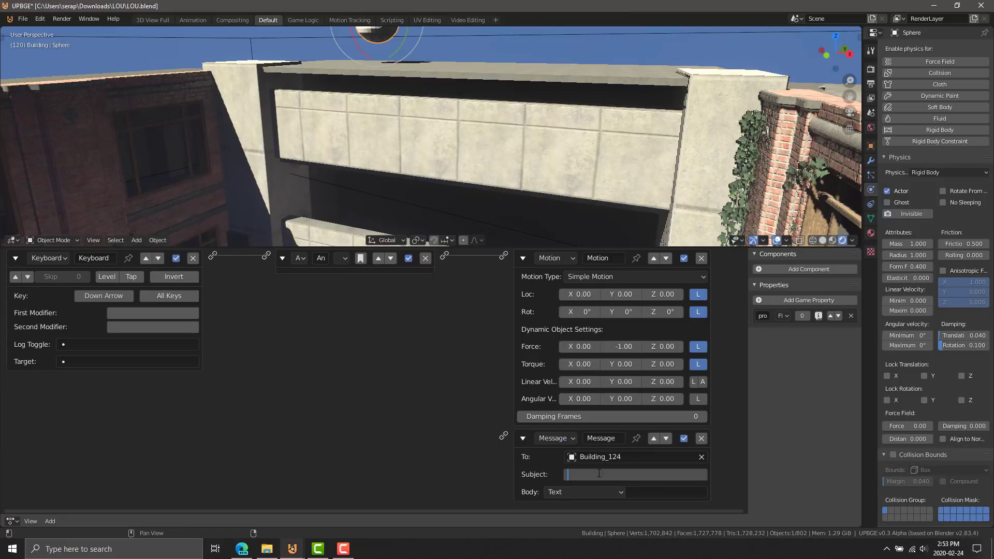
text(You SUck)
key(Return)
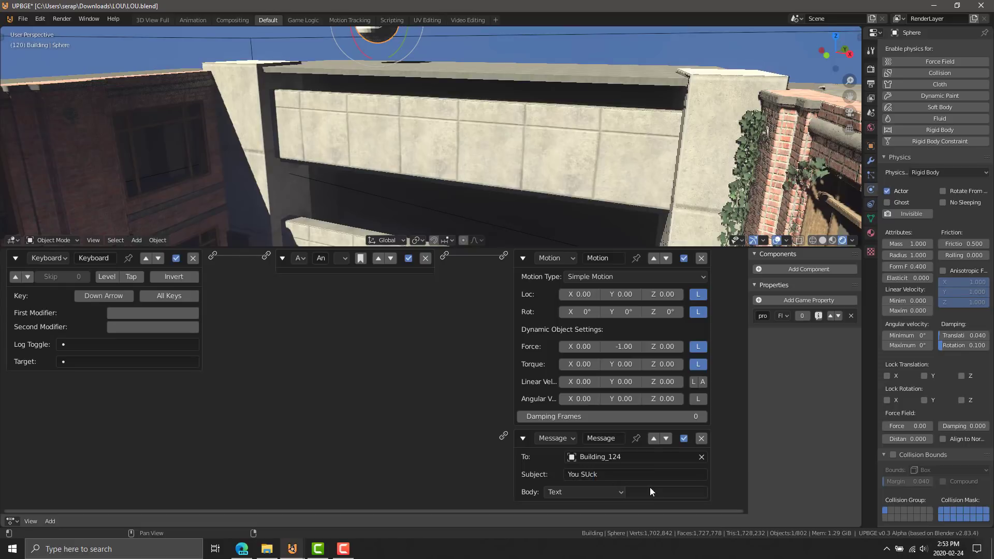
click(651, 489)
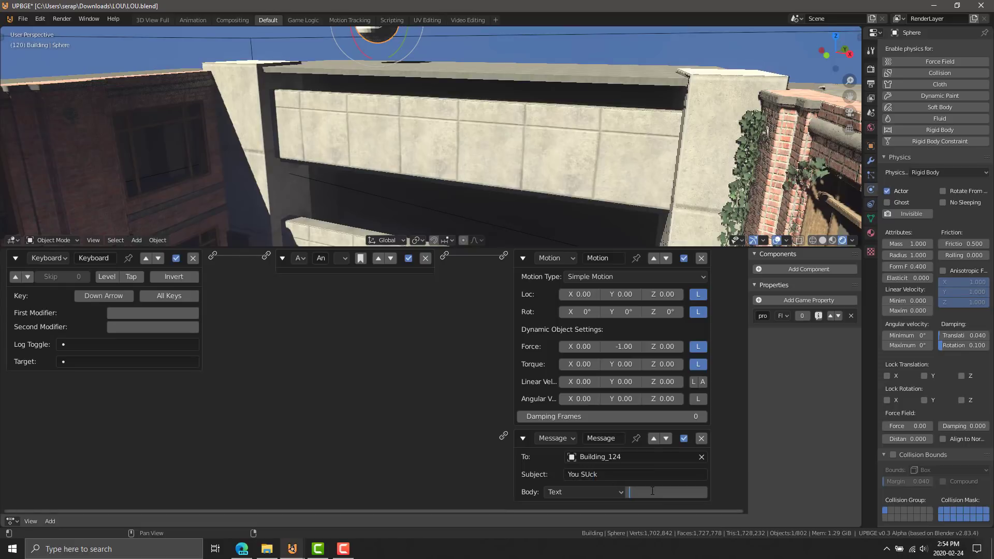
text(You SUck)
key(Return)
drag(443, 255, 503, 436)
Try linking a new Near sensor directly to the Message actuator, and remove that sensor
ctrl+scroll(365, 333, down, 3)
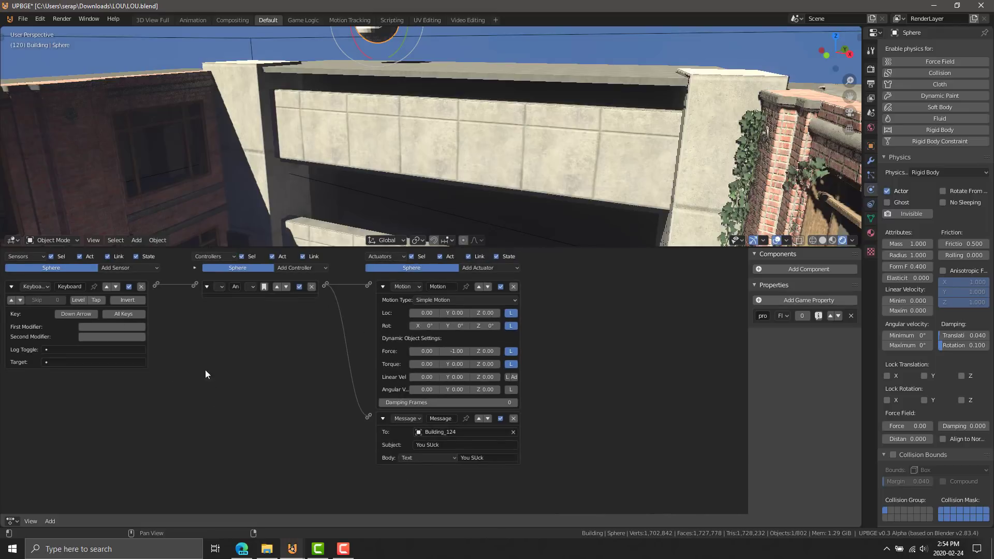
click(145, 267)
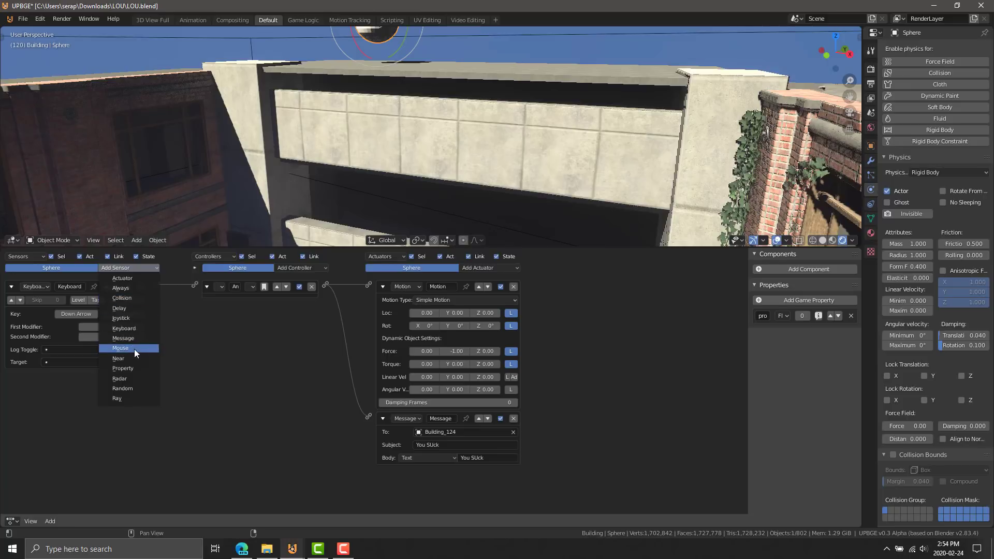
click(128, 362)
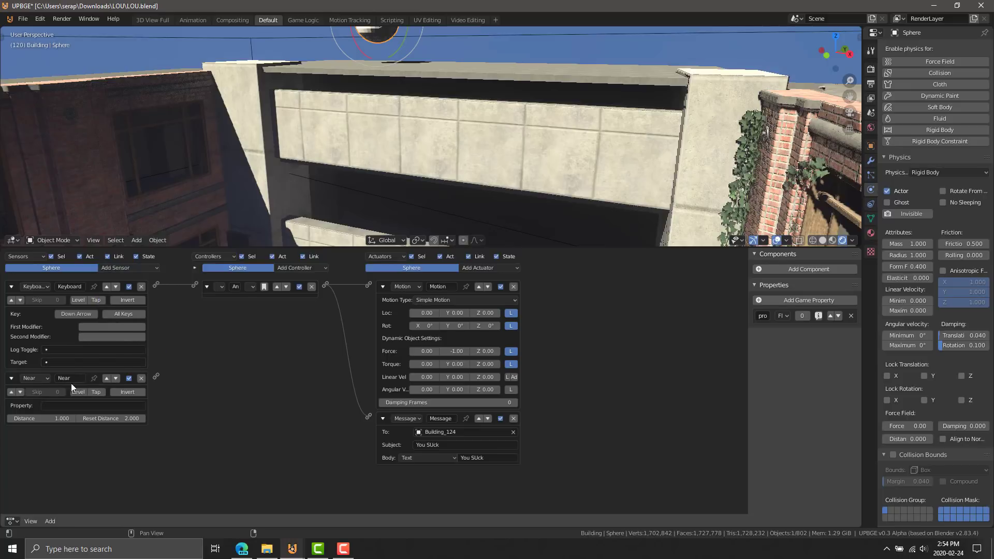
drag(157, 377, 367, 416)
click(141, 378)
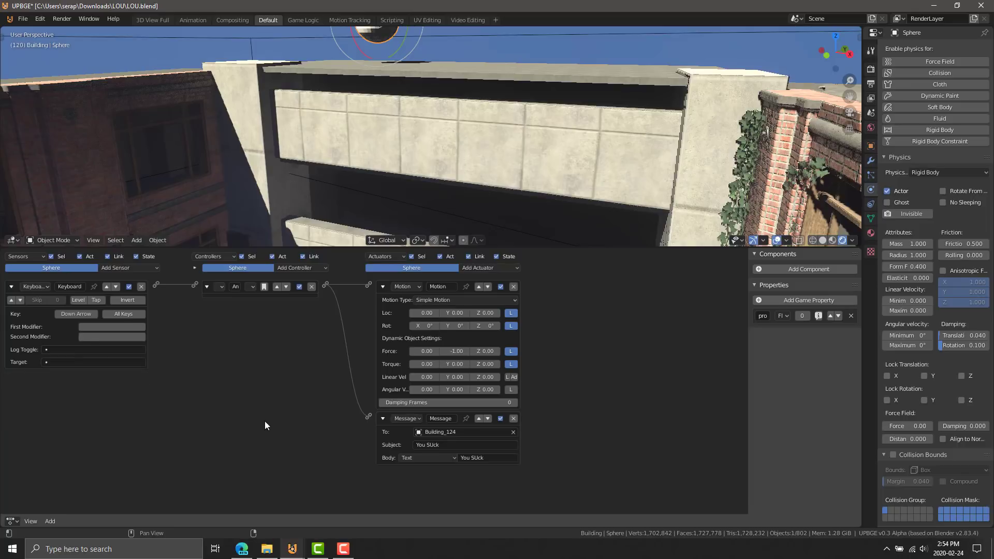
Remove the Message actuator from the sphere's logic bricks
click(514, 418)
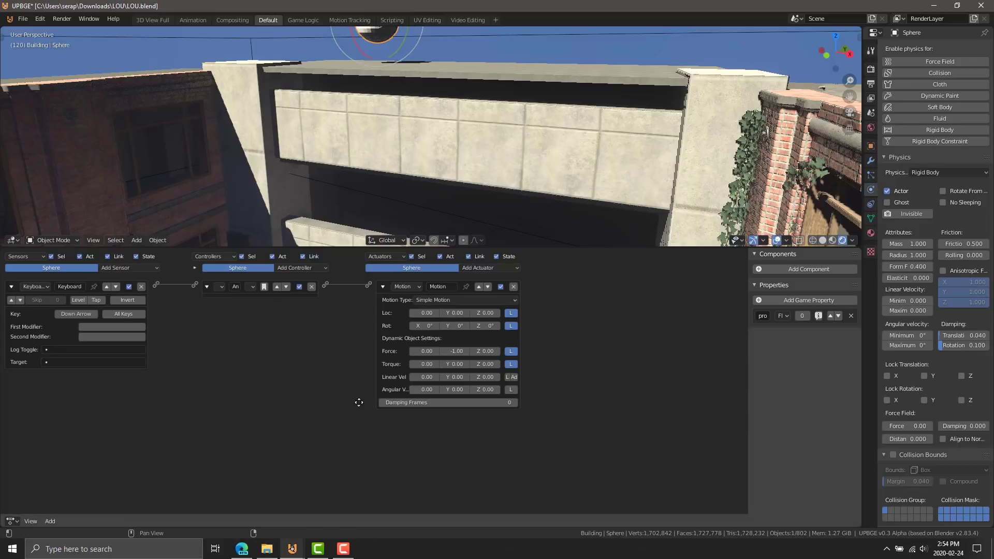
ctrl+middle_drag(328, 392, 311, 392)
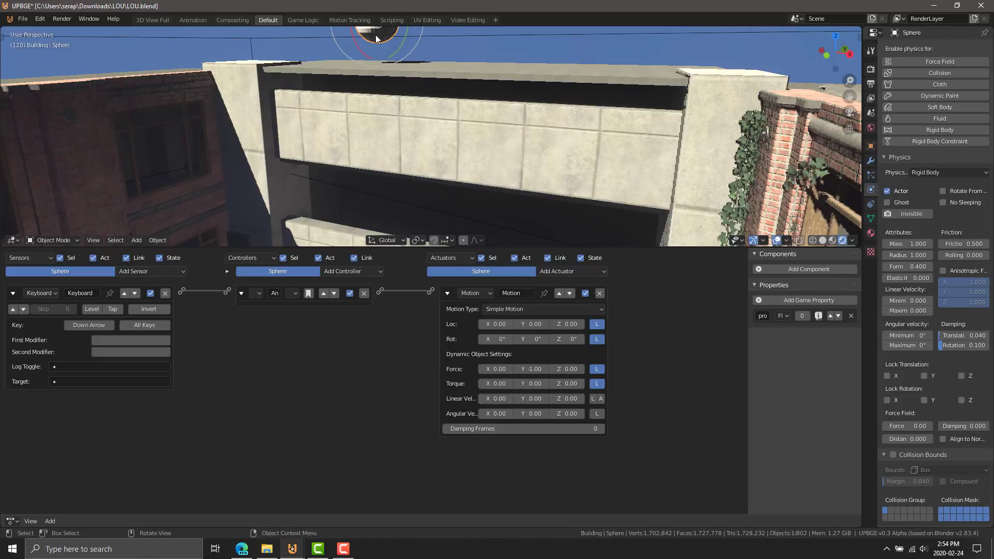
Examine the Game Resolution and Game Debug options in the scene's render settings
click(871, 70)
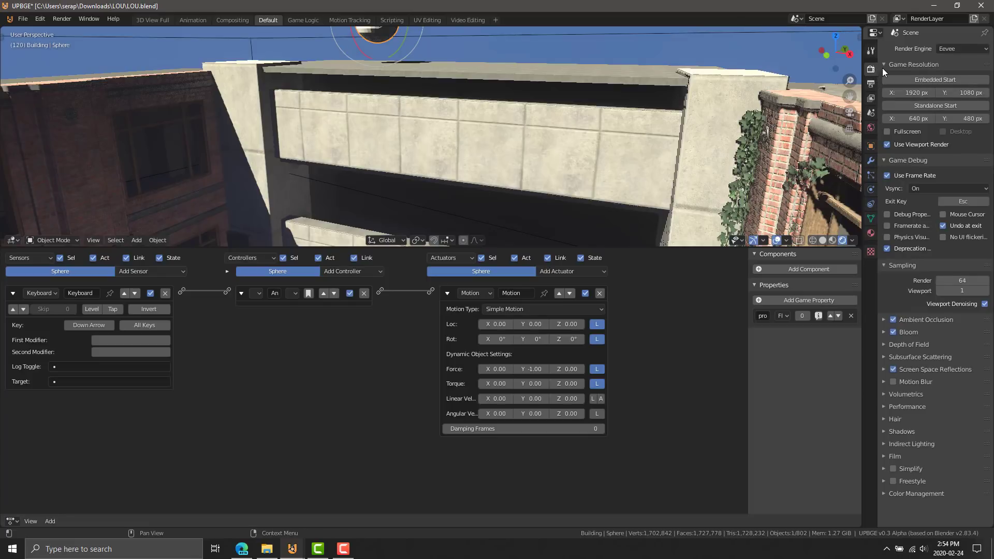
click(883, 64)
click(886, 77)
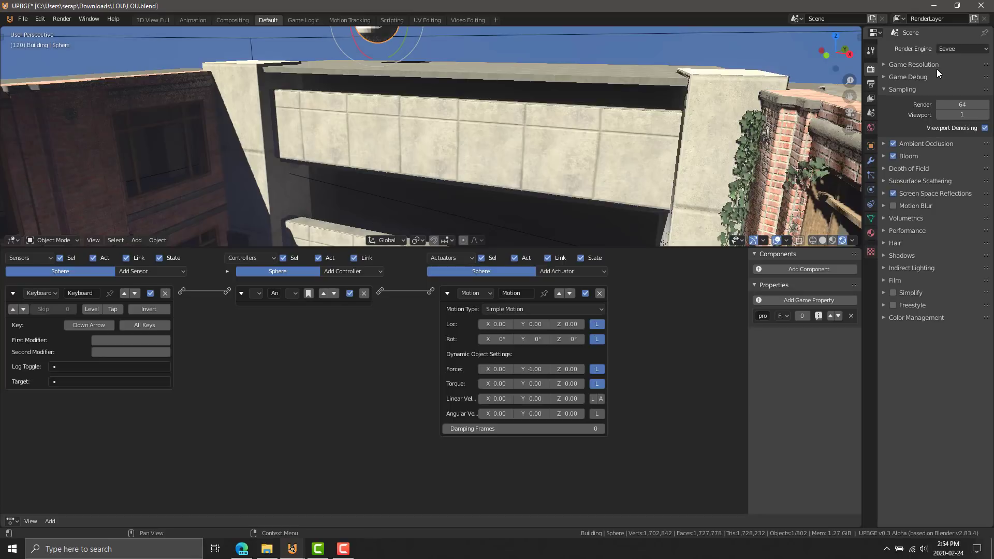
click(883, 78)
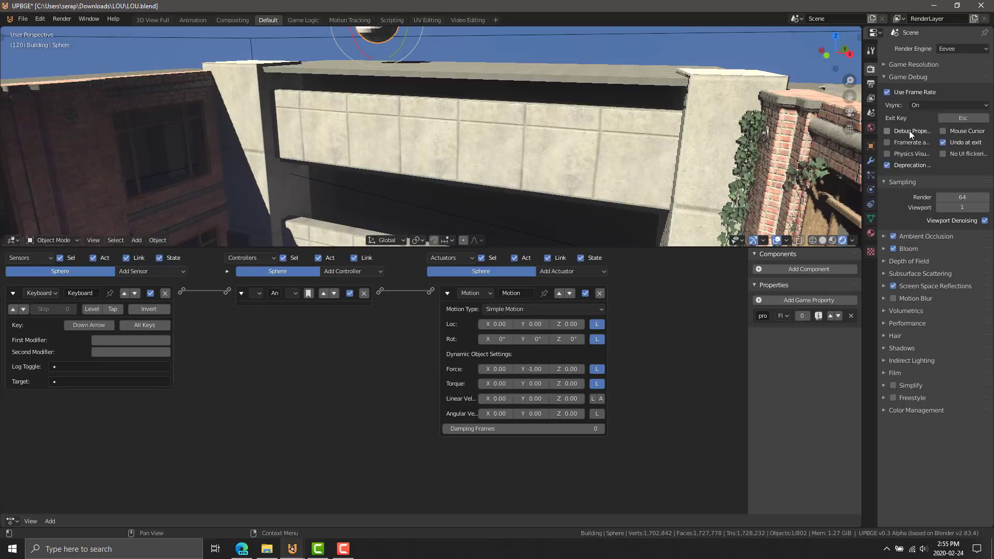
click(884, 75)
click(883, 64)
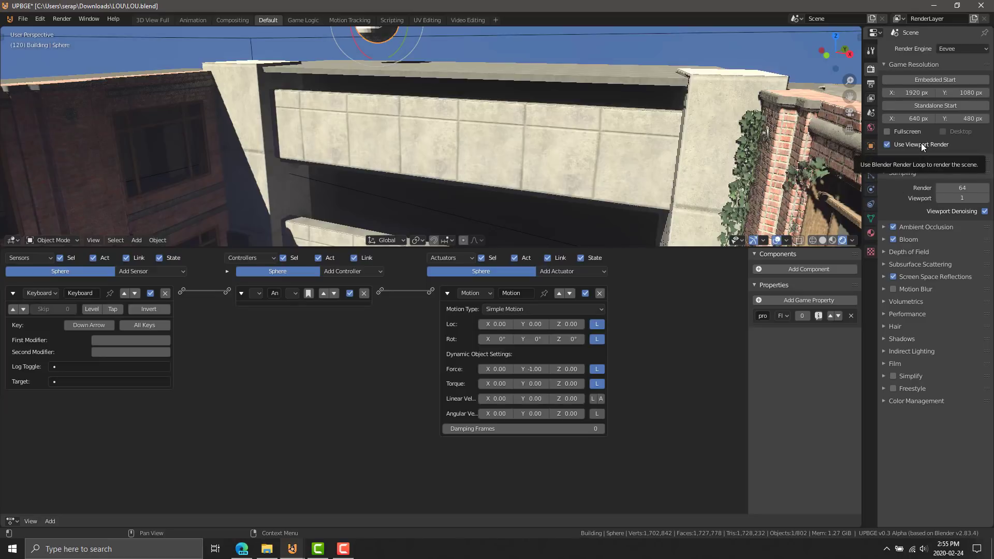
Test the game both embedded in the viewport and in a standalone window, ending each run
click(948, 80)
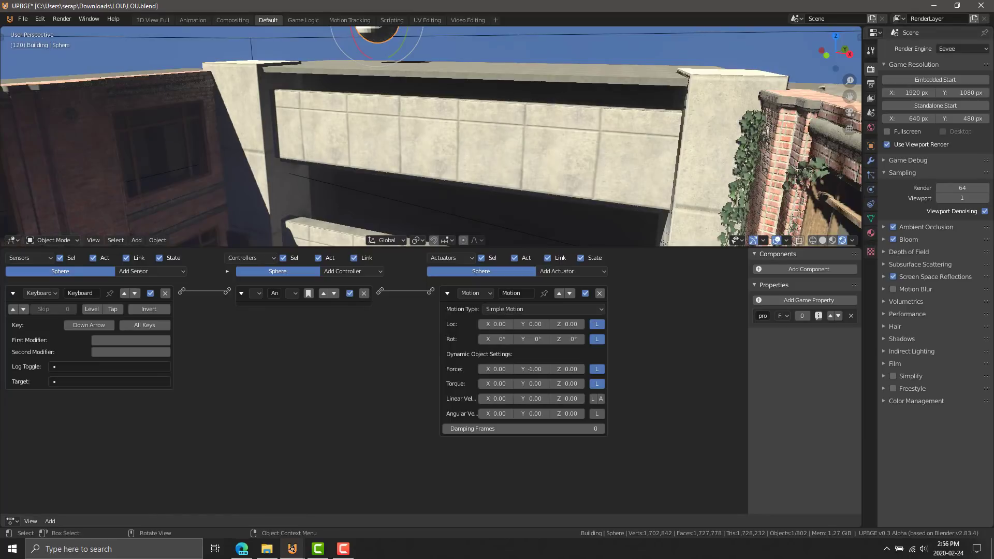
key(Escape)
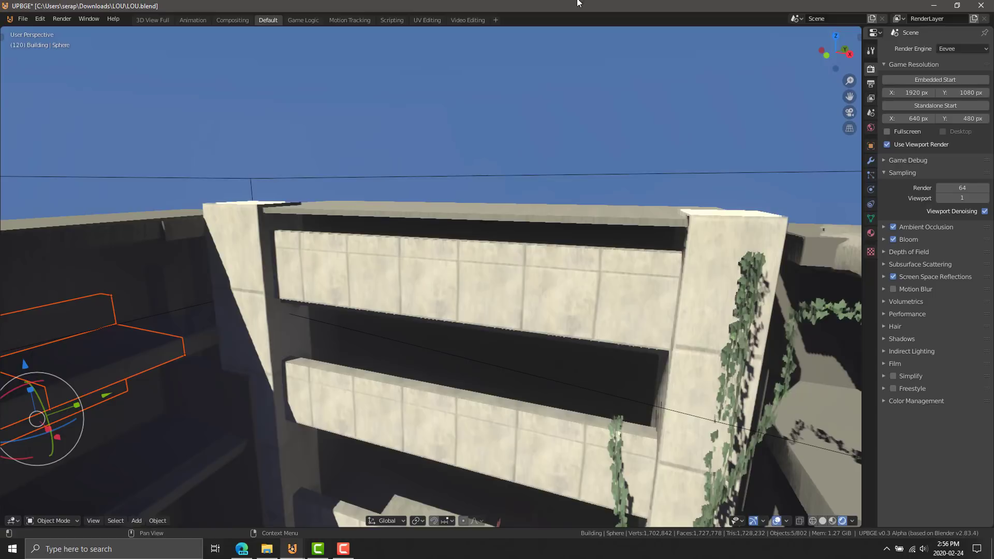
key(Escape)
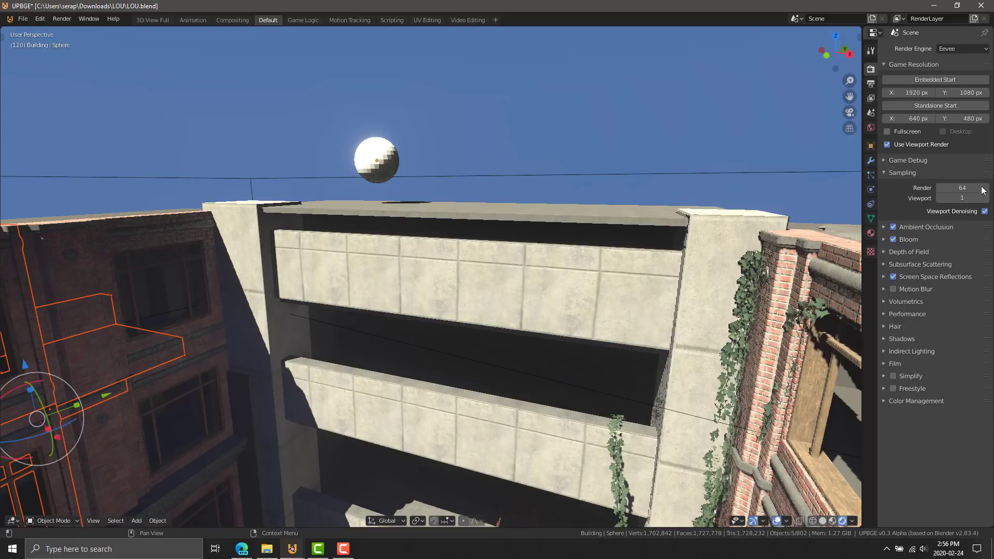
click(931, 105)
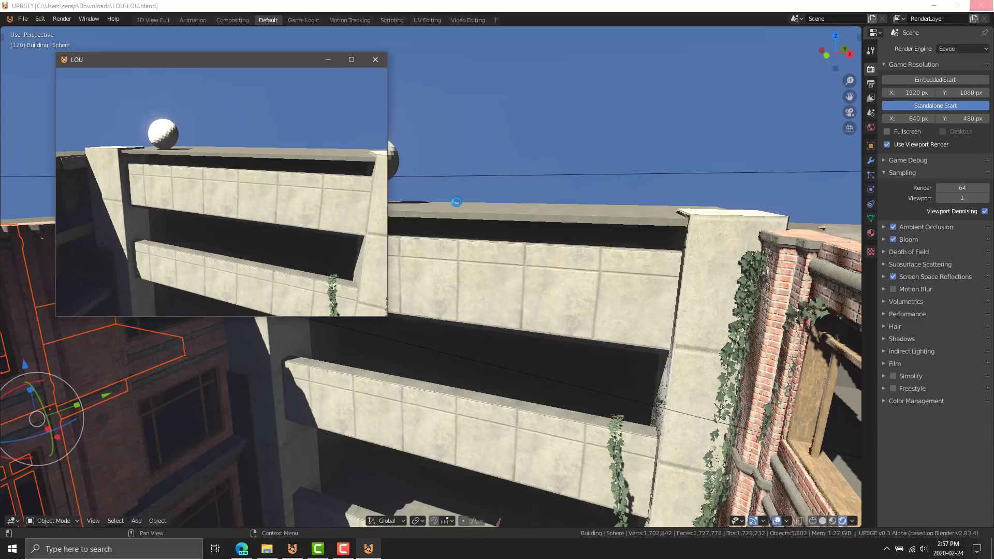
click(381, 61)
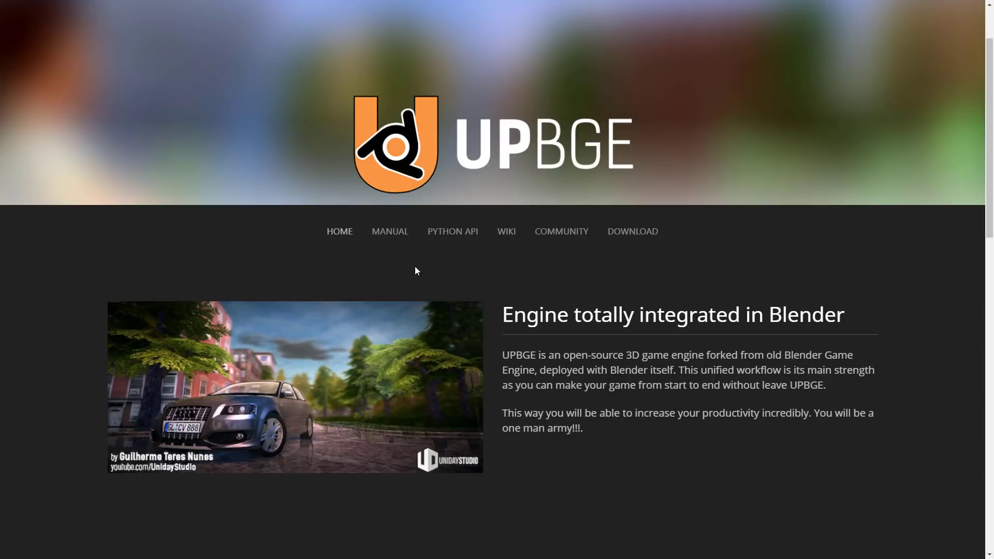
Switch to the browser and examine the Basic Features section of the UPBGE home page
key(F11)
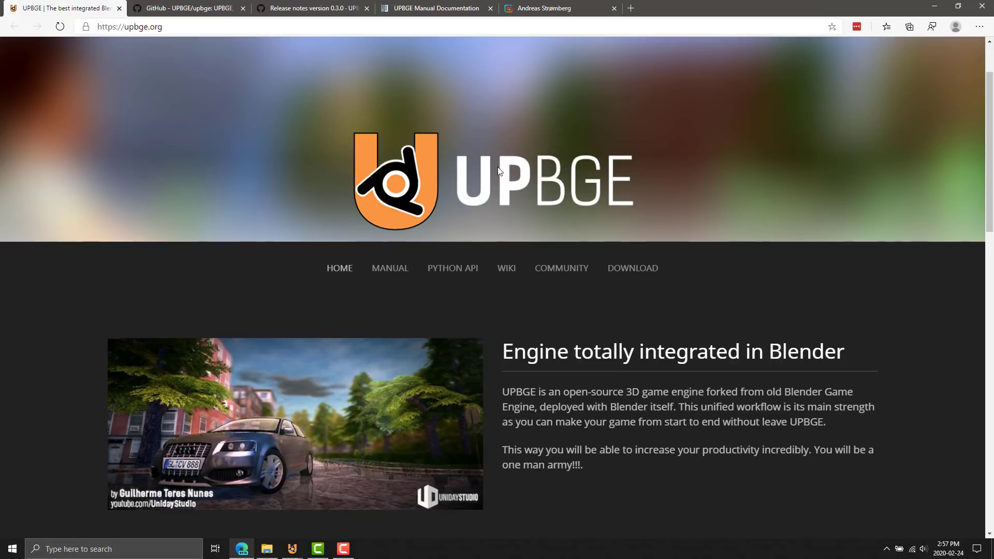
key(F11)
scroll(684, 359, down, 8)
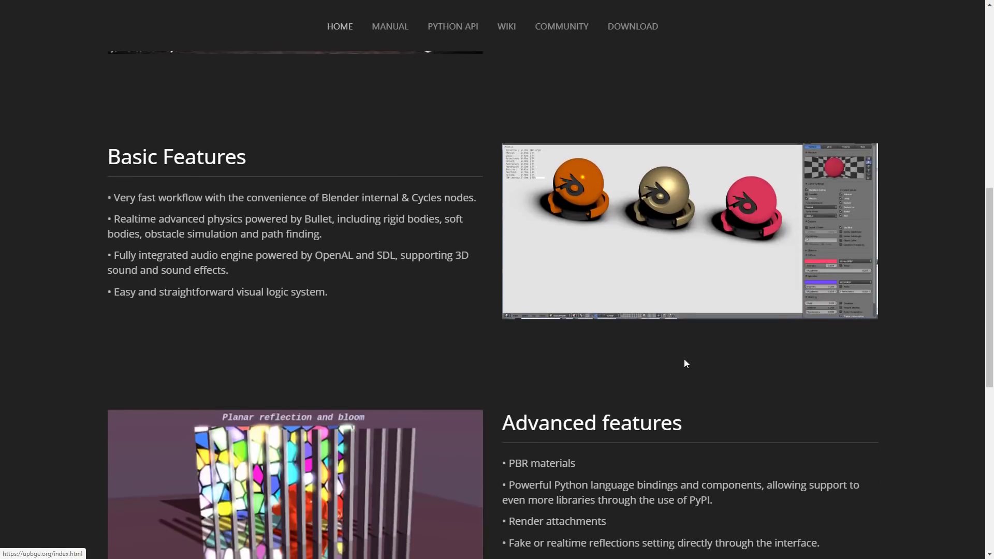
scroll(683, 359, up, 5)
scroll(668, 288, down, 3)
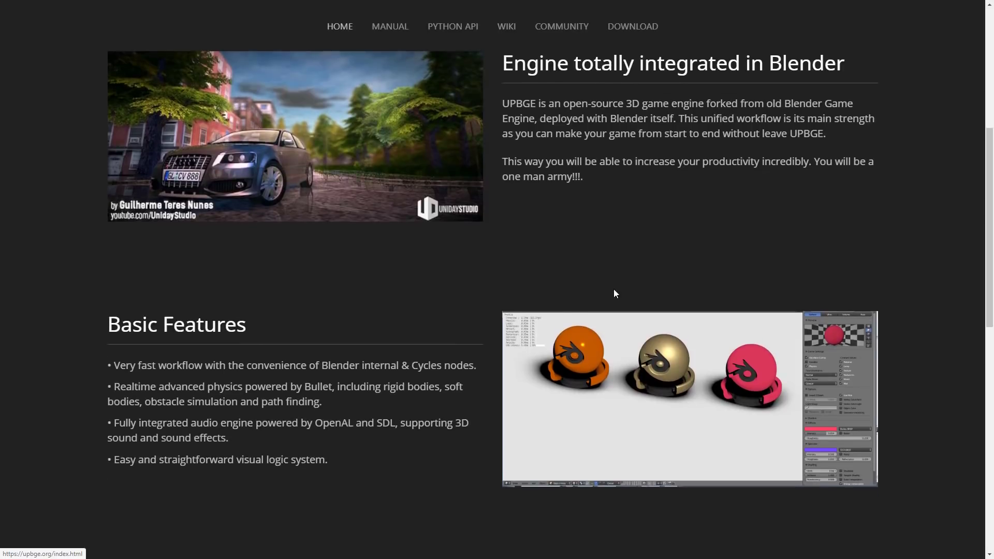
drag(136, 341, 355, 340)
click(368, 333)
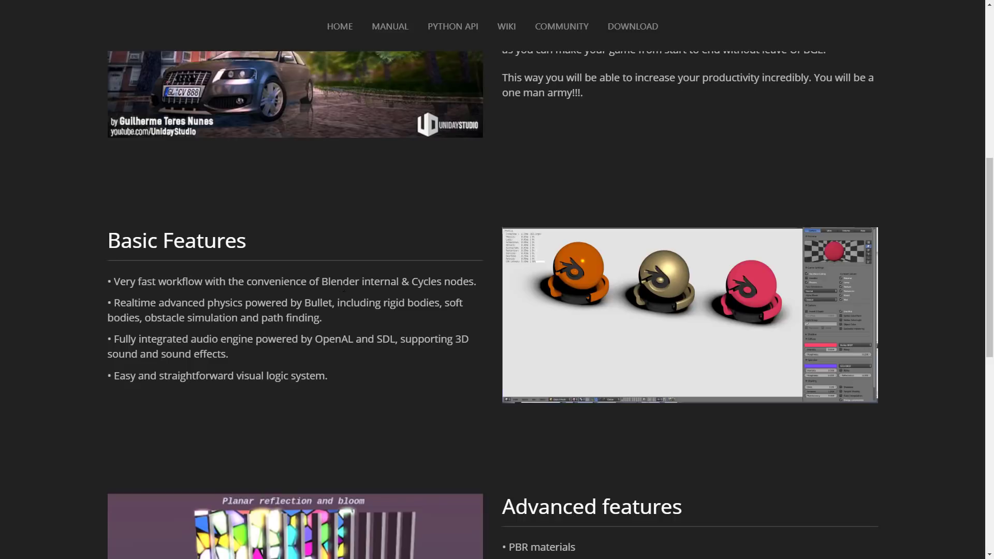
double_click(429, 281)
drag(158, 300, 330, 300)
click(330, 299)
double_click(318, 302)
double_click(394, 302)
scroll(367, 298, down, 2)
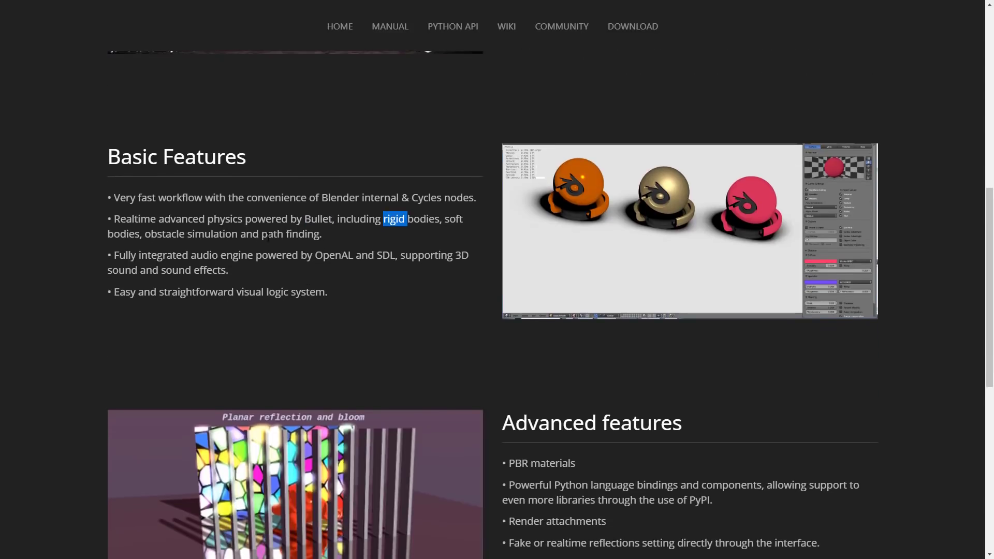
drag(292, 291, 220, 297)
click(220, 297)
Examine the Advanced features and Deployment platforms sections, and return to the start of the home page
scroll(361, 303, down, 8)
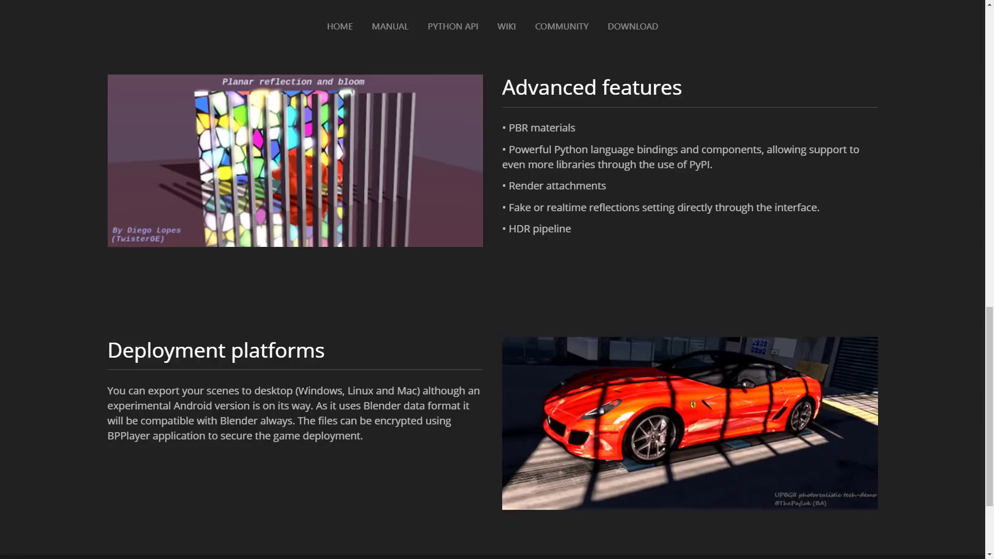
double_click(320, 391)
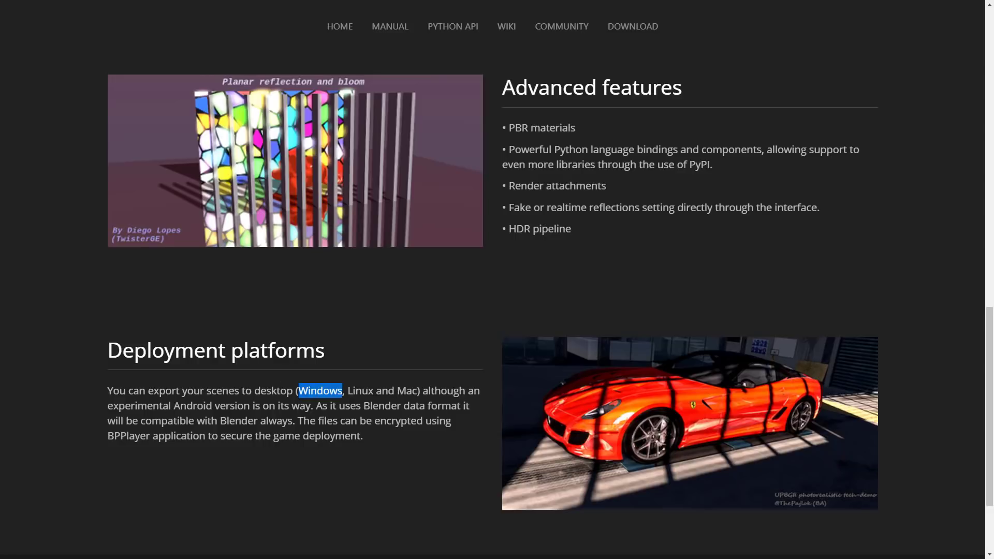
double_click(193, 406)
click(192, 405)
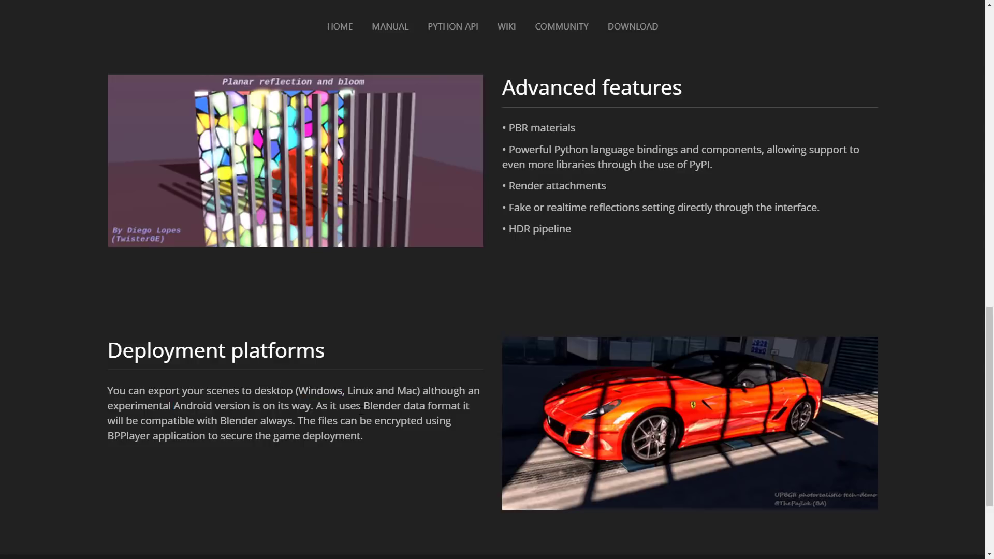
double_click(128, 436)
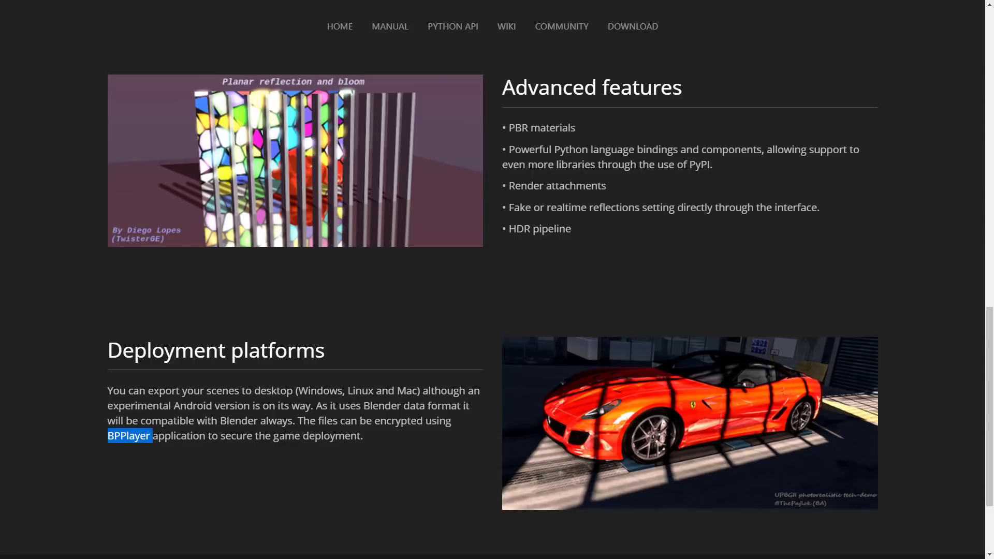
click(415, 424)
double_click(416, 422)
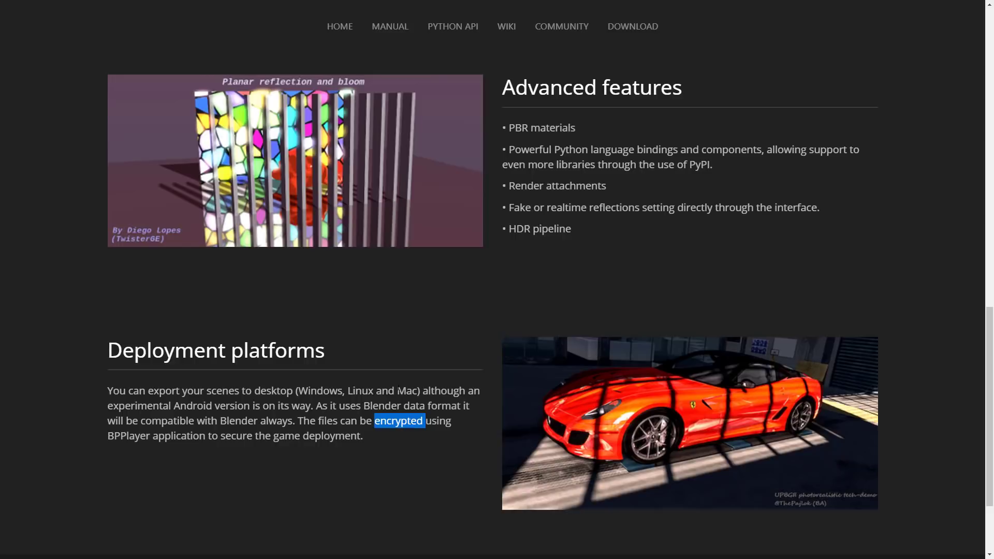
scroll(378, 403, up, 13)
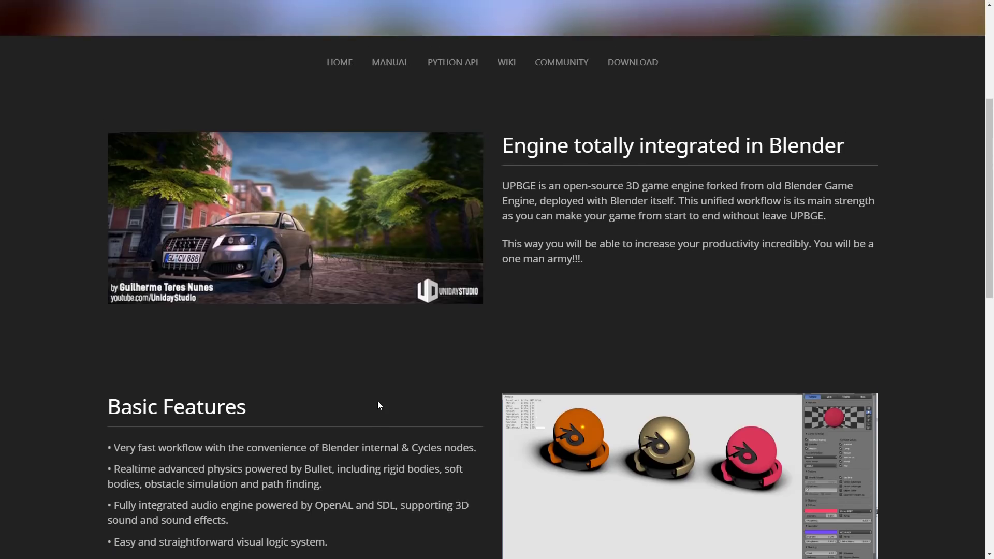
scroll(378, 405, up, 3)
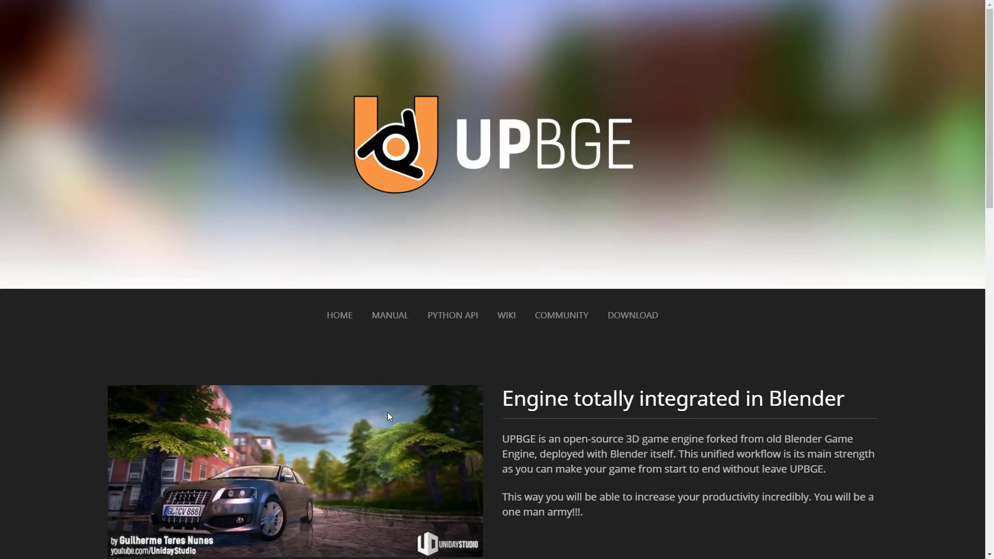
Go to the UPBGE GitHub repository and examine the project introduction in README.md
key(ctrl+Tab)
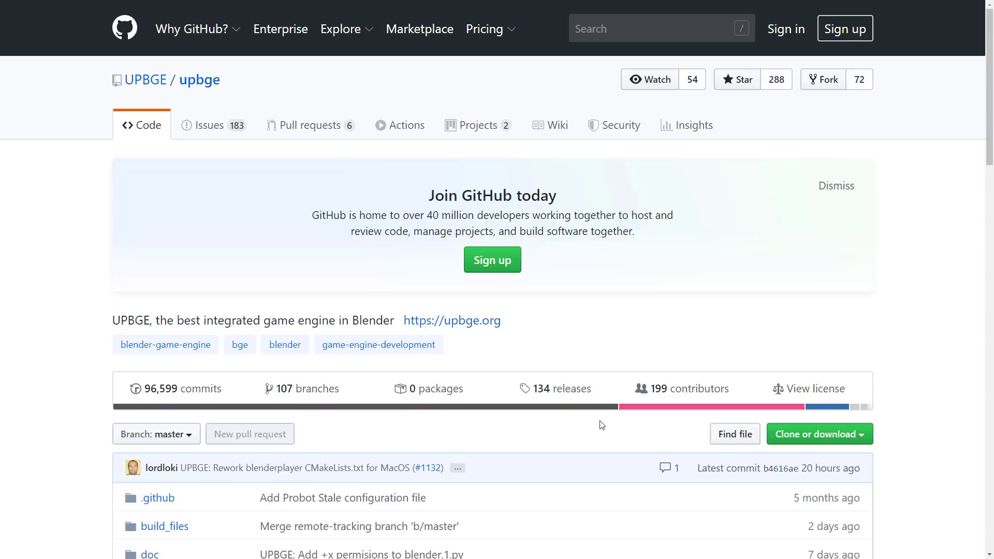
scroll(592, 373, down, 11)
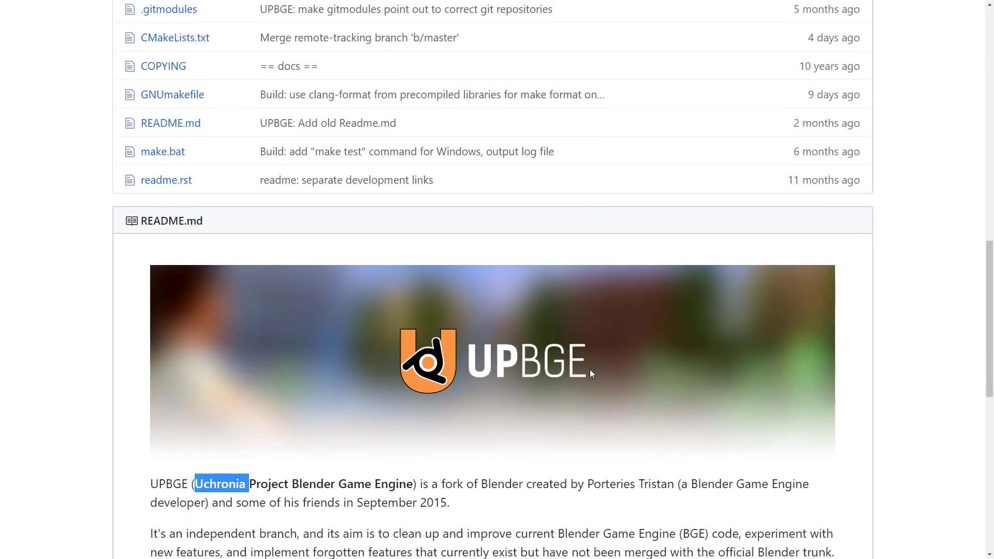
scroll(592, 372, down, 6)
scroll(591, 375, up, 3)
click(368, 381)
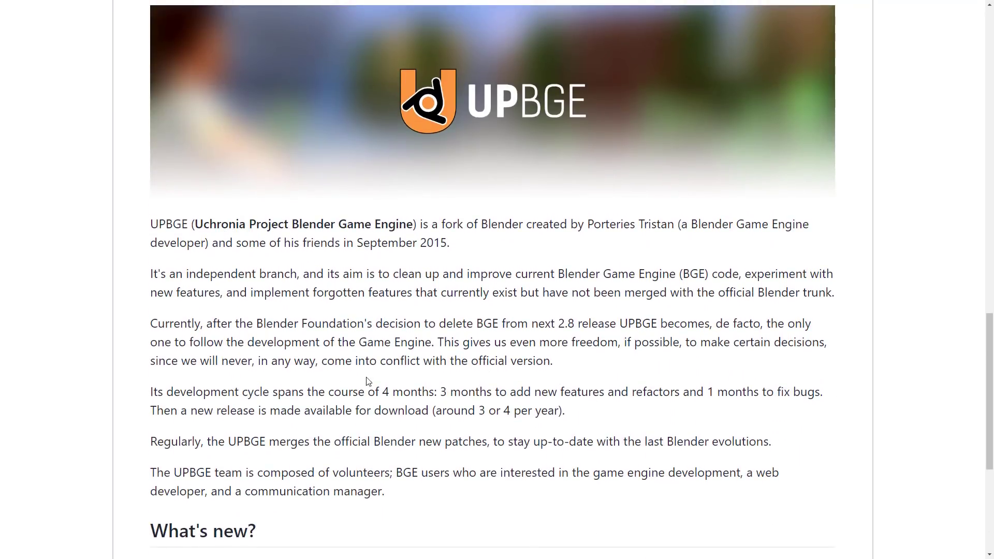
double_click(222, 225)
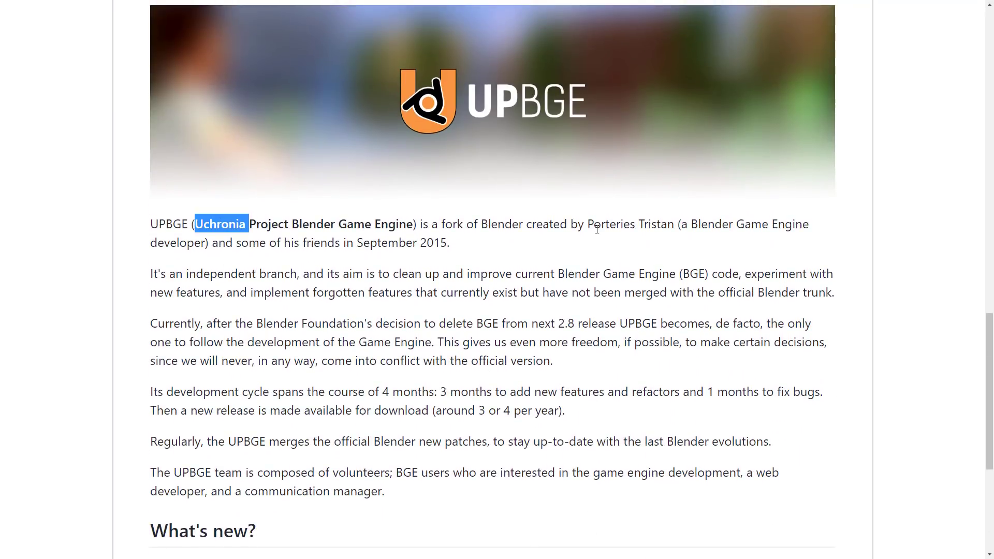
click(274, 223)
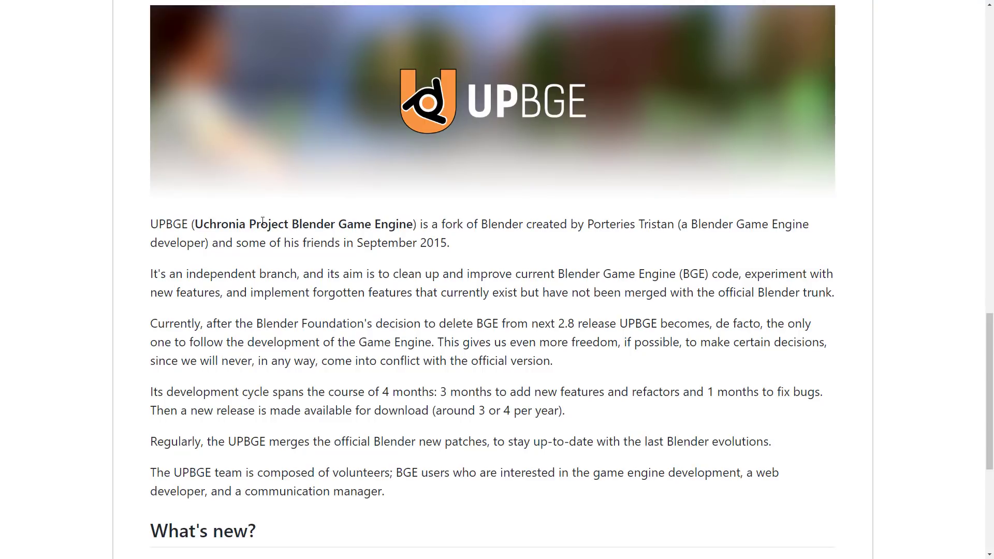
double_click(231, 226)
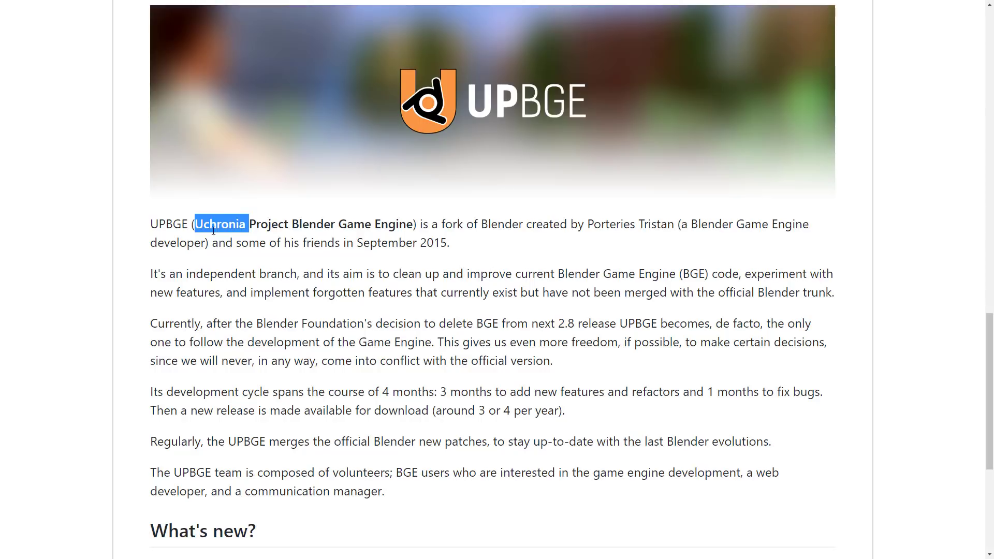
click(266, 243)
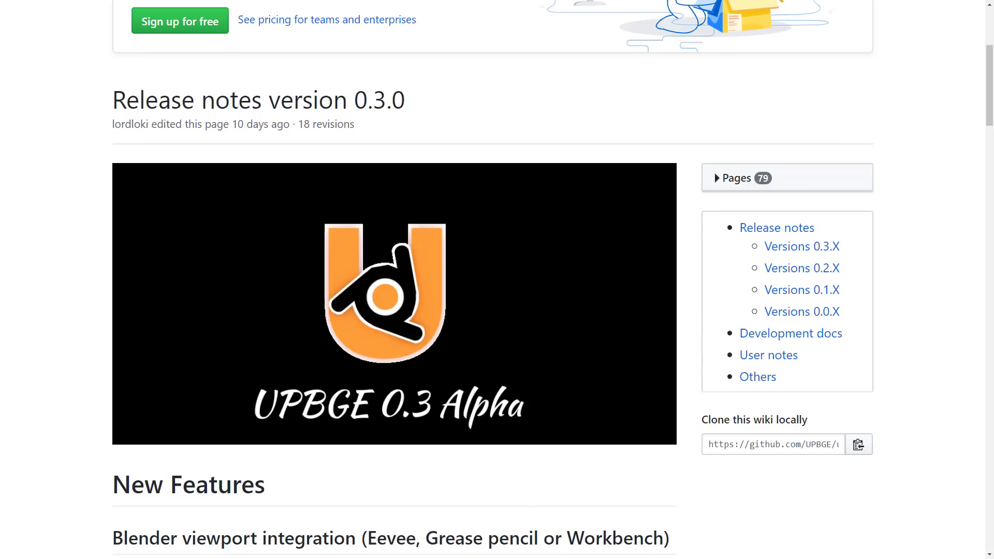
Examine the opening of the UPBGE 0.3.0 release notes, including the page's edit date and the New Features heading
scroll(393, 350, down, 1)
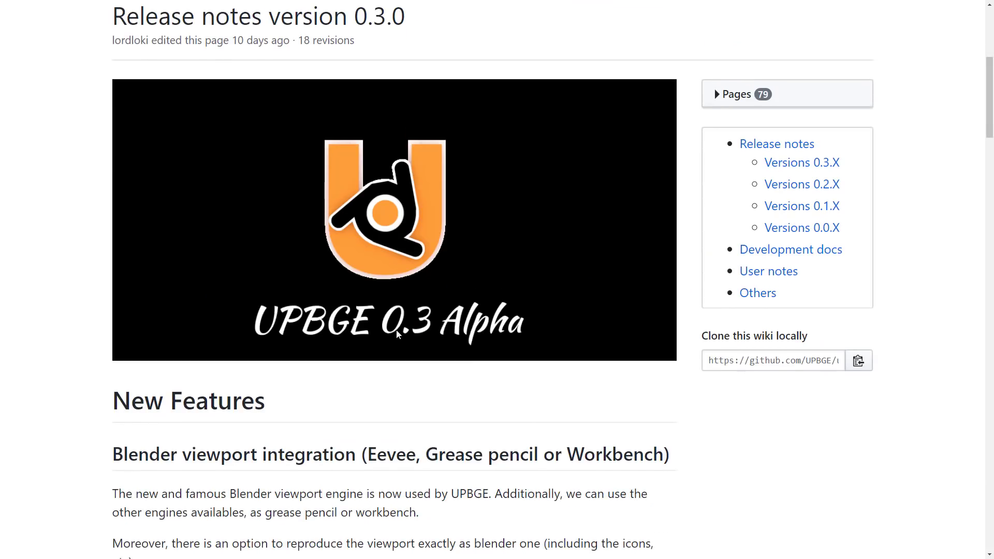
scroll(392, 333, down, 1)
scroll(392, 334, down, 2)
scroll(314, 288, up, 6)
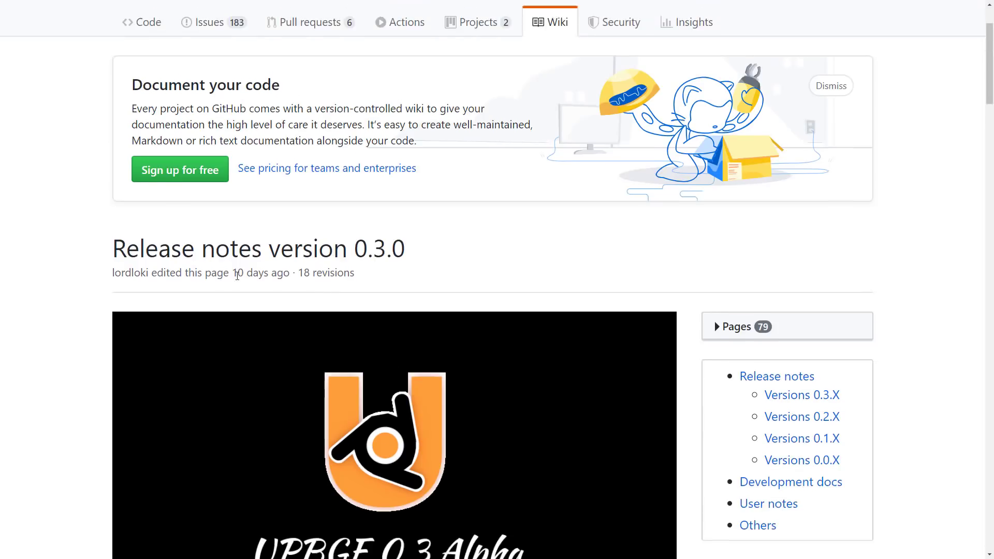
drag(373, 273, 406, 273)
click(406, 273)
double_click(239, 292)
scroll(480, 271, down, 1)
scroll(481, 271, down, 5)
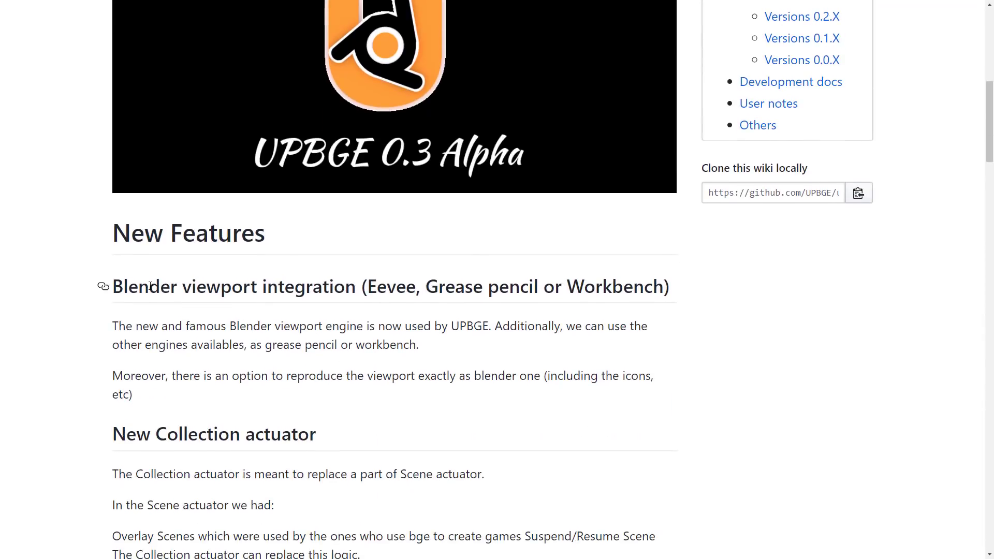
Examine the Blender viewport integration and New Collection actuator sections under New Features
drag(139, 288, 378, 288)
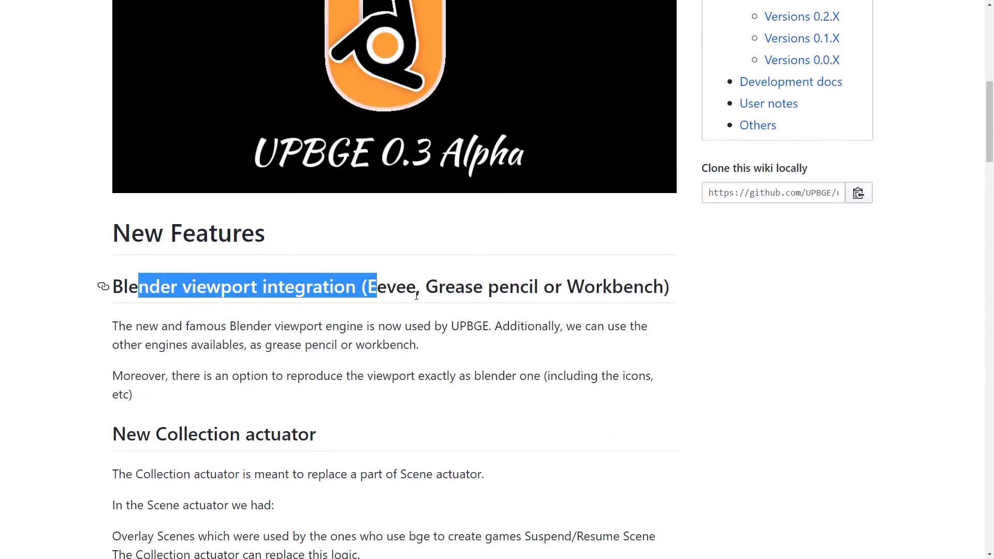
click(406, 294)
scroll(559, 377, down, 5)
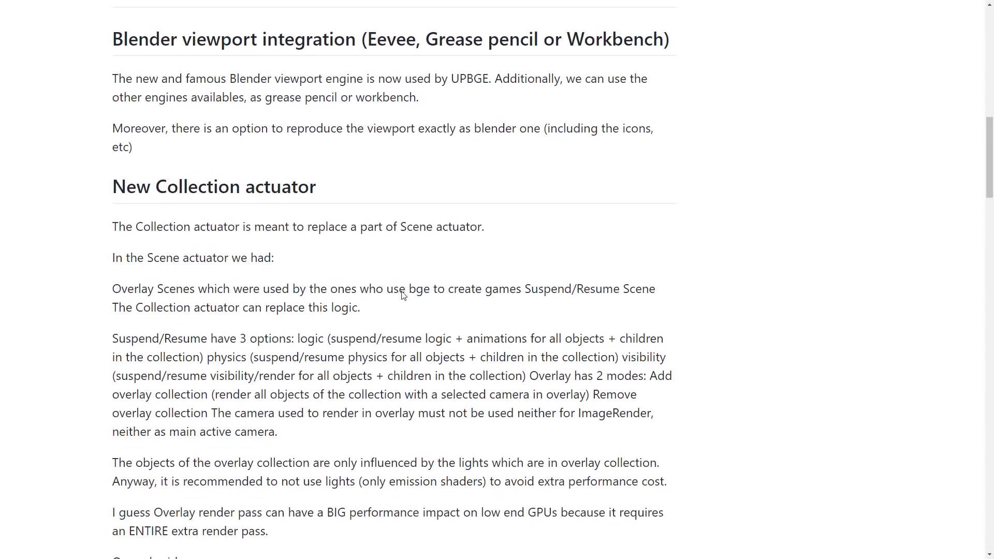
double_click(174, 182)
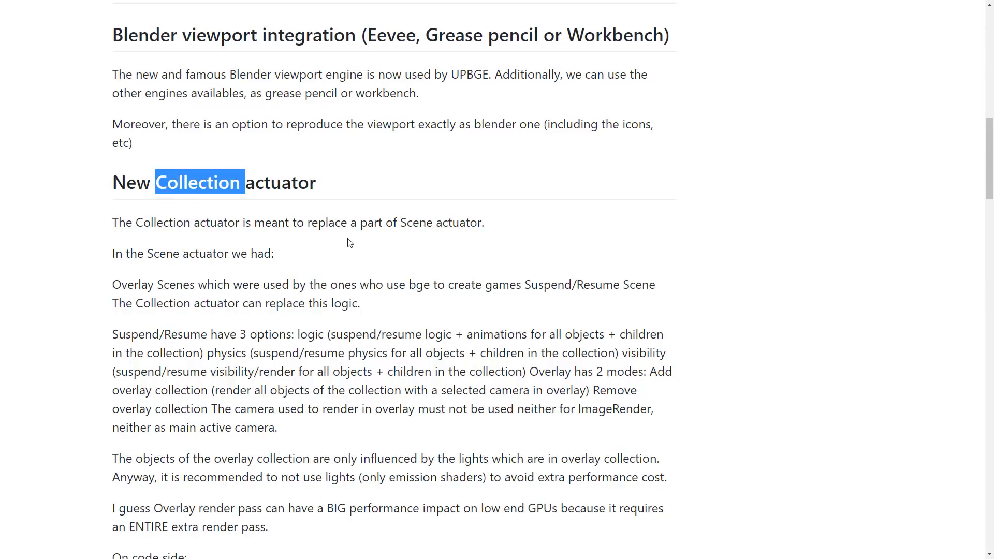
scroll(347, 241, down, 3)
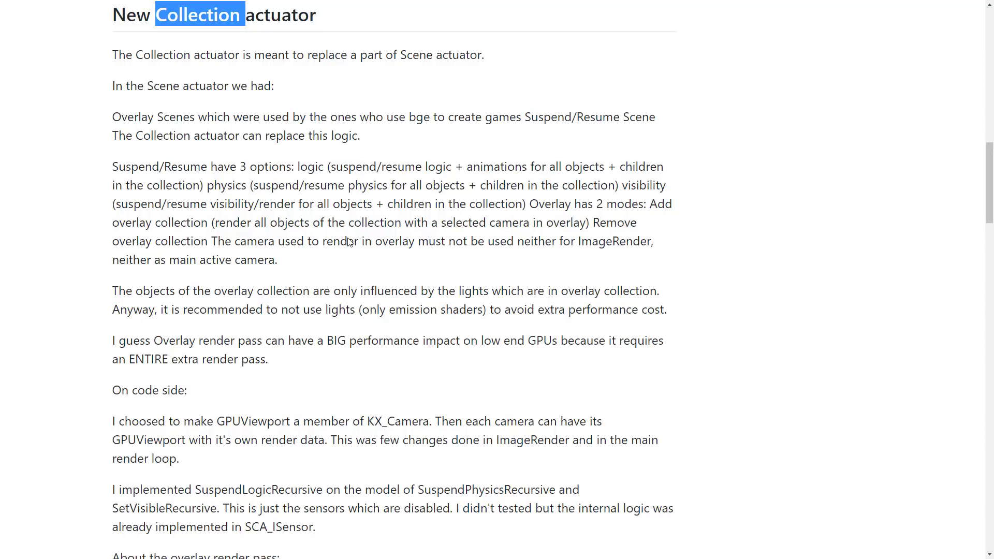
scroll(211, 250, down, 8)
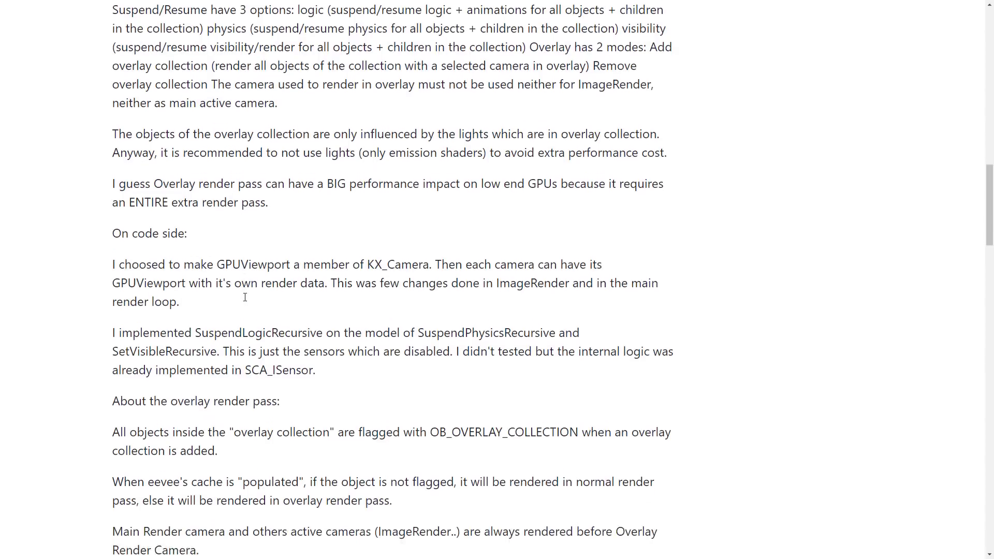
Examine the New Tips on the bpy library, audaspace and animated textures, through to the Bugs fixed section
scroll(242, 161, down, 8)
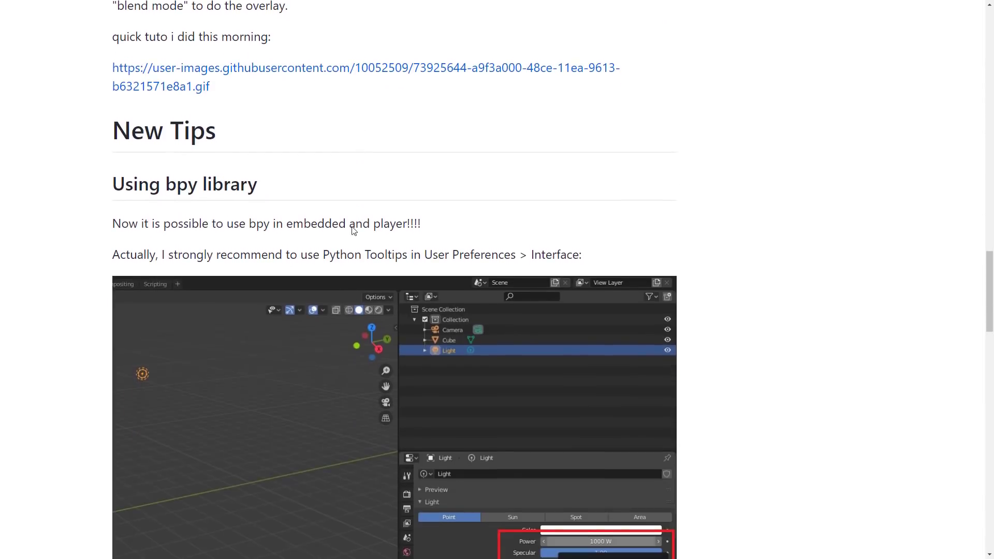
scroll(270, 215, down, 20)
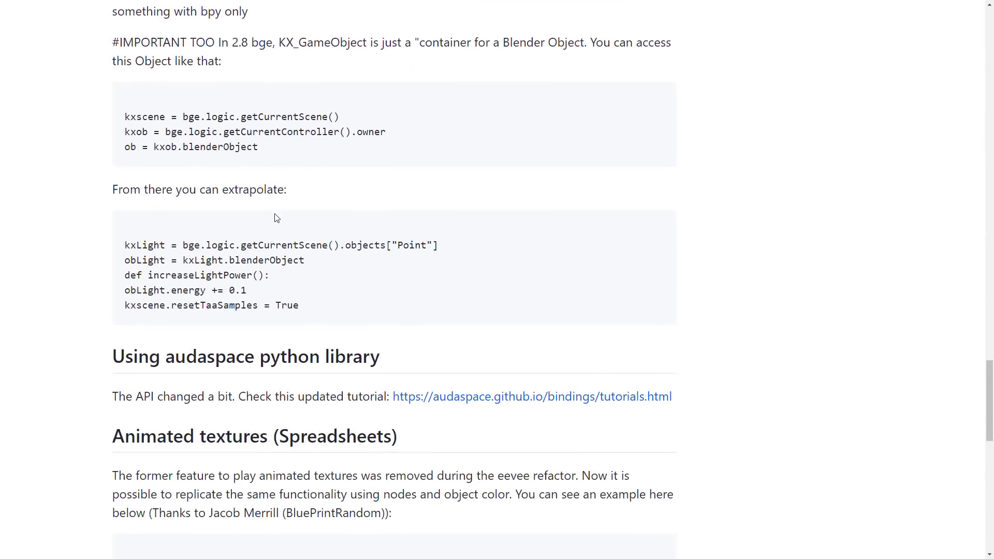
scroll(283, 215, down, 3)
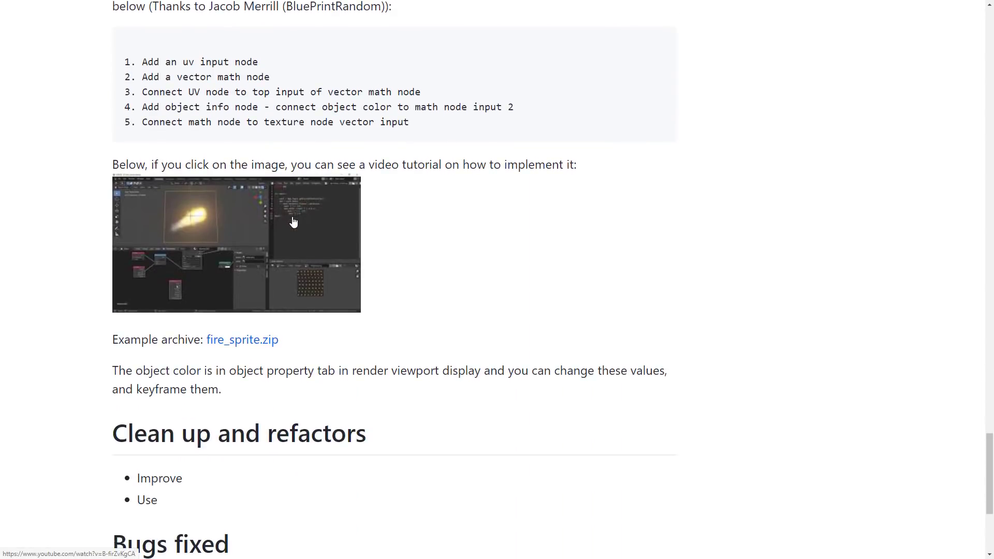
scroll(362, 218, down, 5)
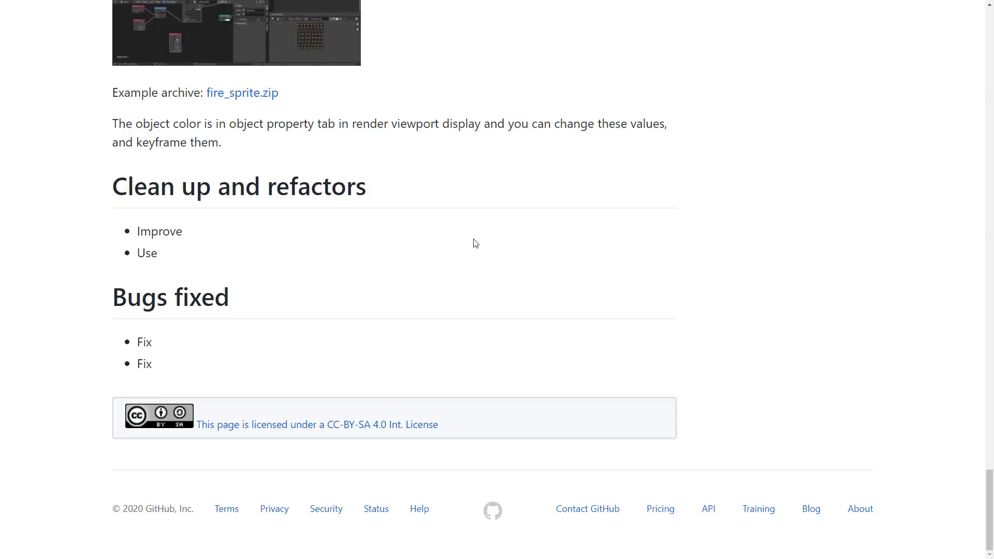
Switch to the UPBGE Manual Documentation PDF and examine its title page and table of contents
key(ctrl+Tab)
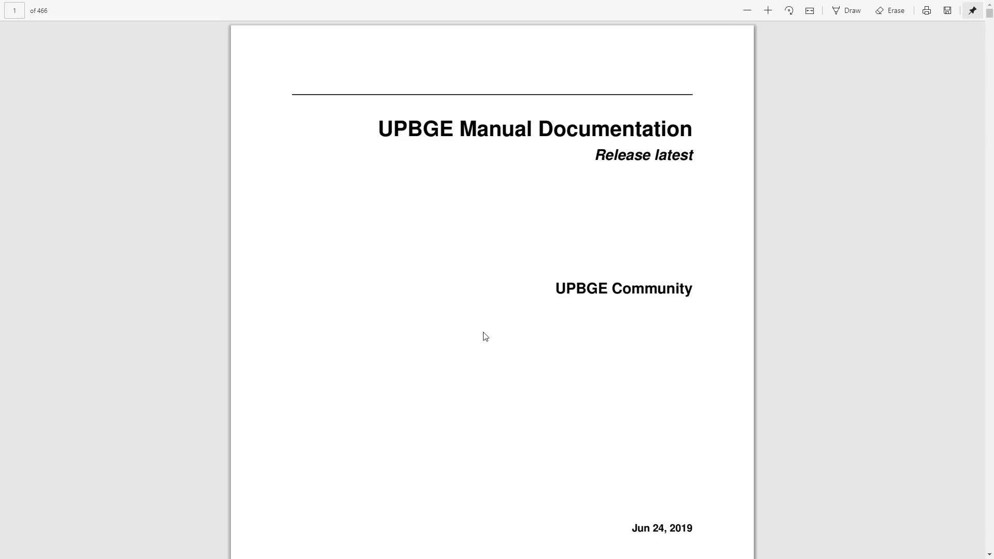
double_click(401, 127)
click(537, 202)
scroll(544, 202, down, 10)
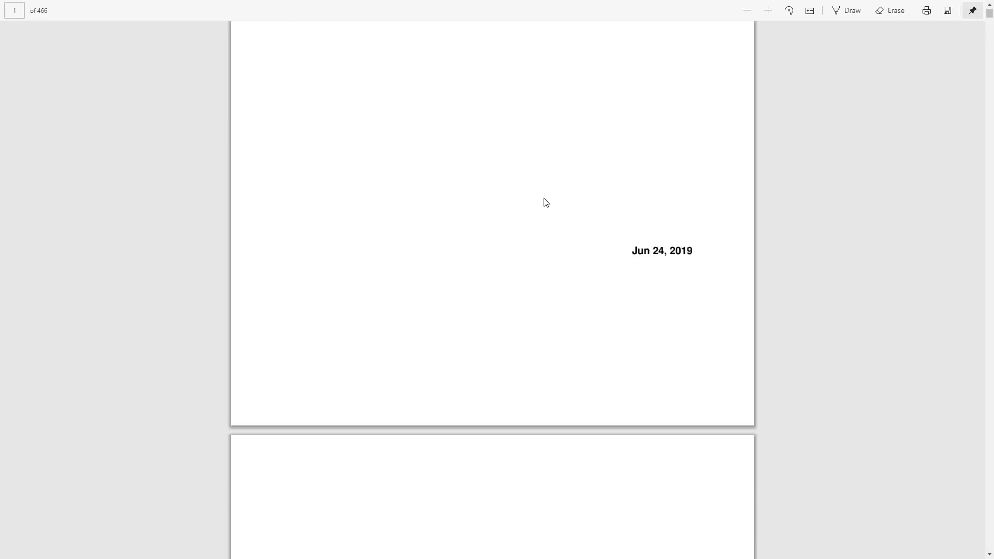
scroll(546, 202, down, 20)
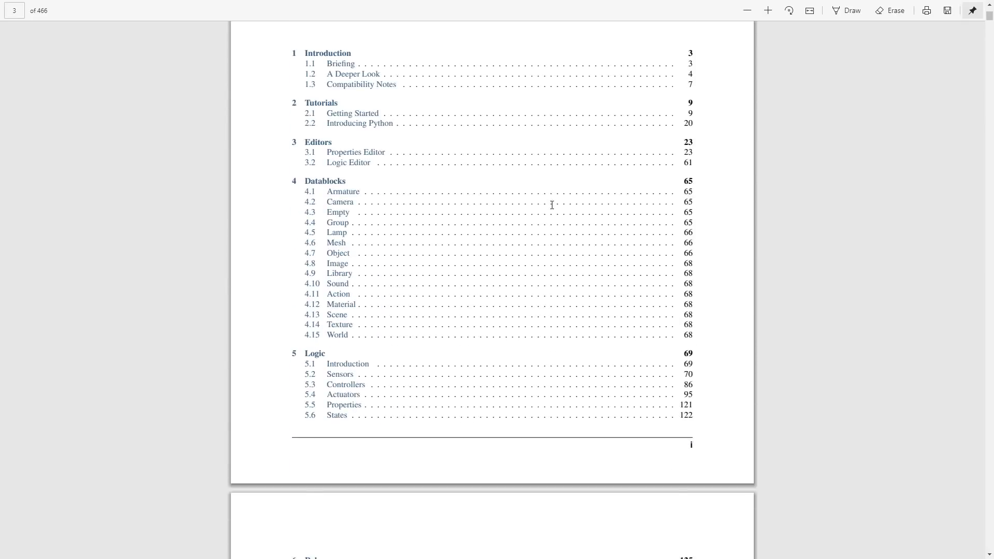
scroll(552, 207, down, 11)
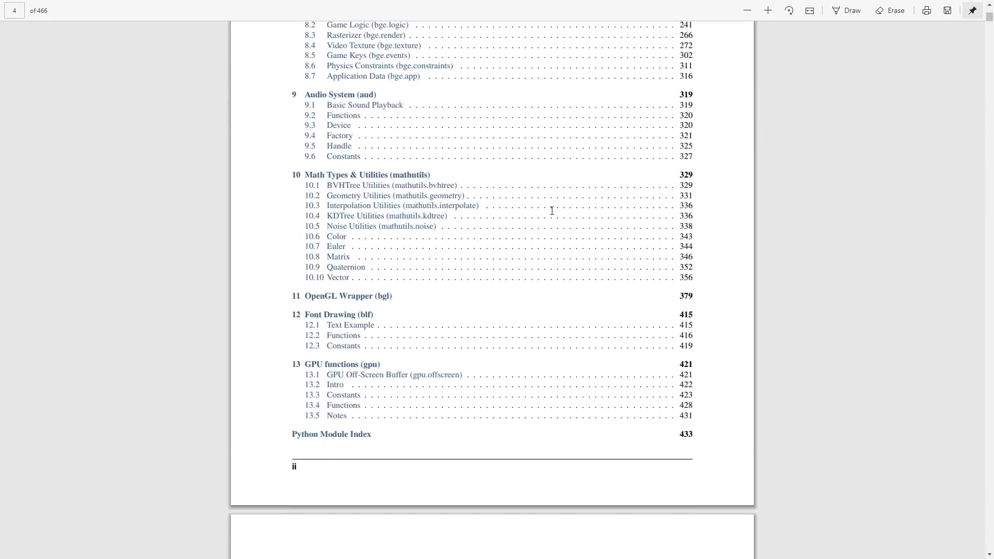
scroll(646, 308, down, 6)
scroll(645, 309, up, 3)
double_click(685, 239)
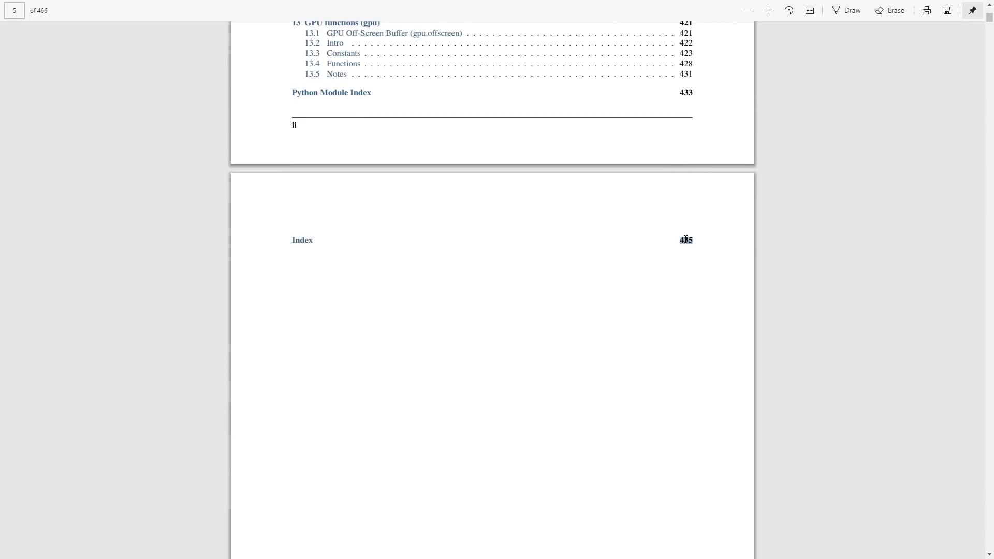
scroll(457, 210, up, 10)
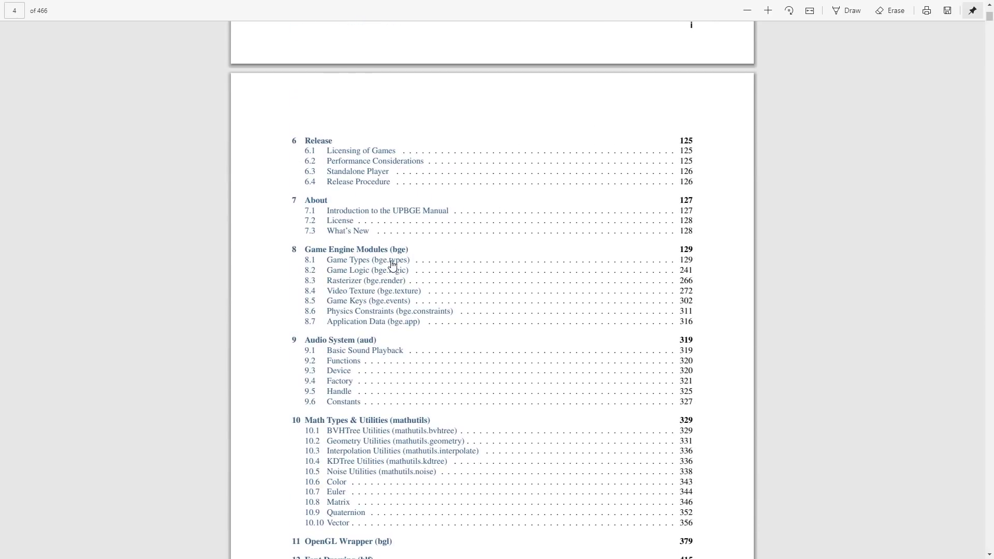
Go to section 8.1, Game Types (bge.types), and examine the Python class reference that follows
click(392, 262)
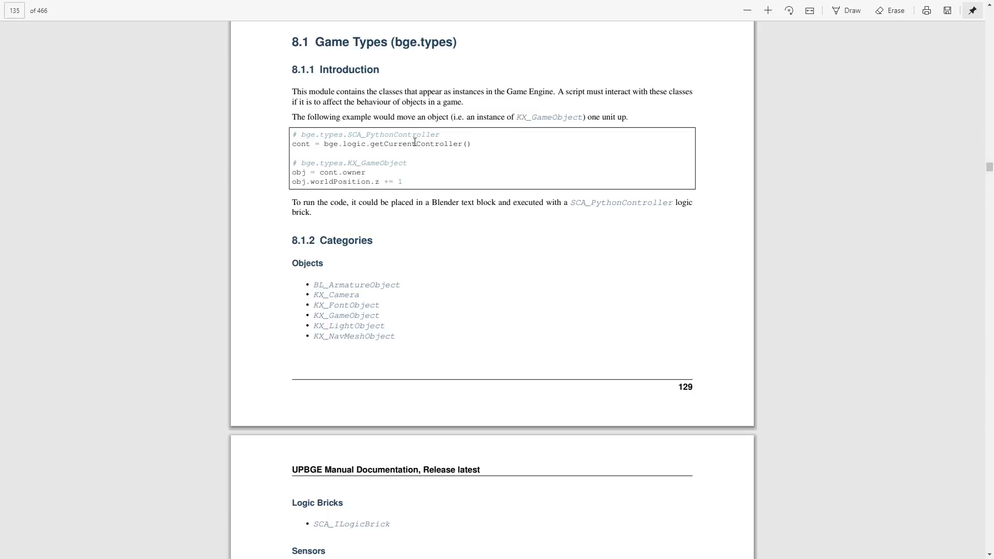
scroll(536, 225, down, 15)
scroll(533, 230, down, 15)
scroll(534, 229, down, 15)
scroll(534, 230, down, 15)
scroll(531, 235, down, 15)
scroll(531, 235, down, 15)
scroll(531, 235, down, 15)
scroll(532, 234, down, 15)
scroll(500, 246, down, 15)
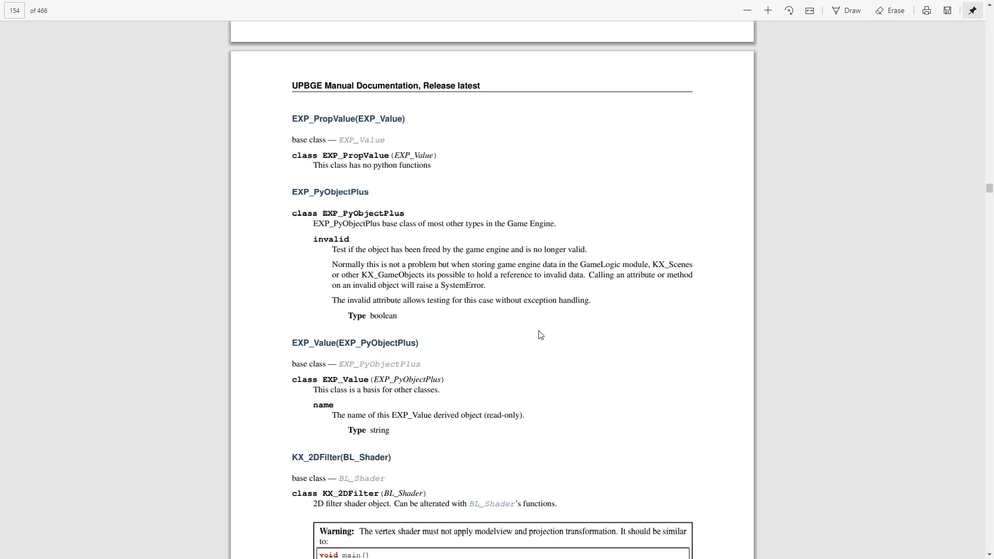
Switch to UPBGE and delete the white sphere floating above the concrete building
key(alt+Tab)
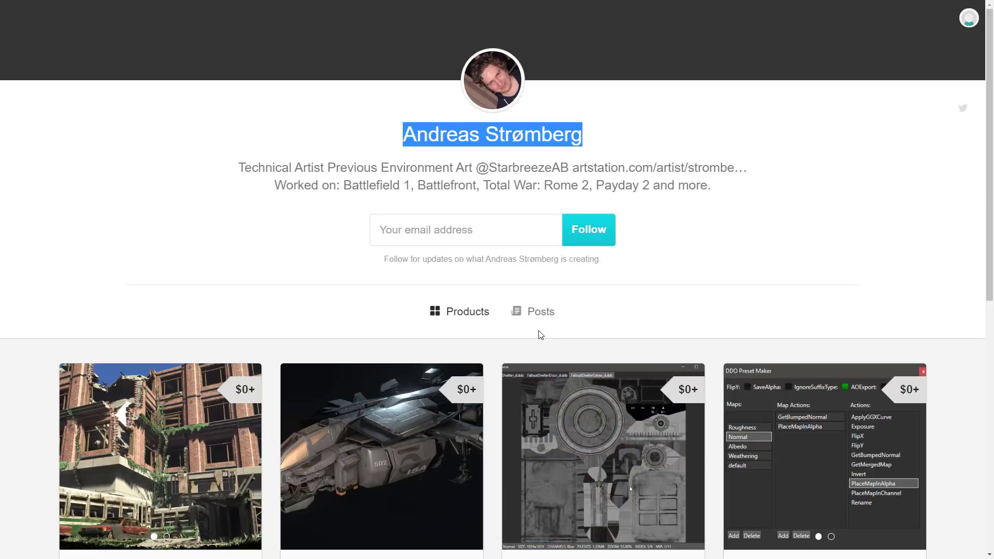
key(alt+Tab)
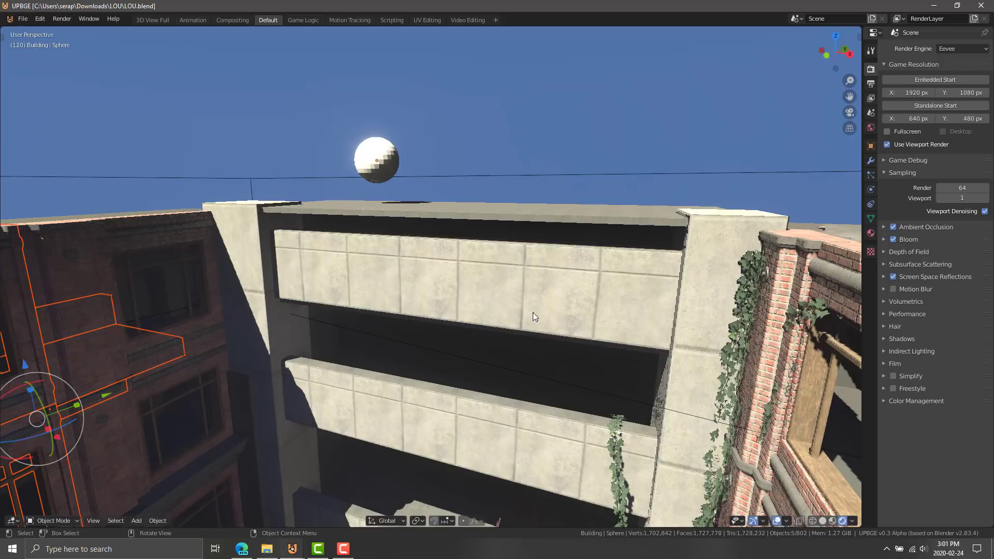
middle_drag(543, 251, 365, 281)
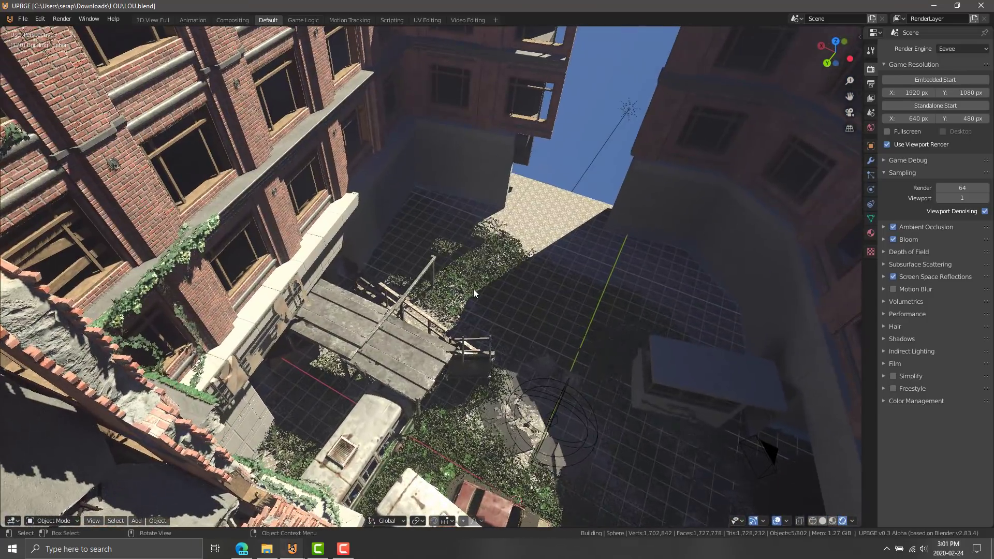
middle_drag(494, 282, 245, 234)
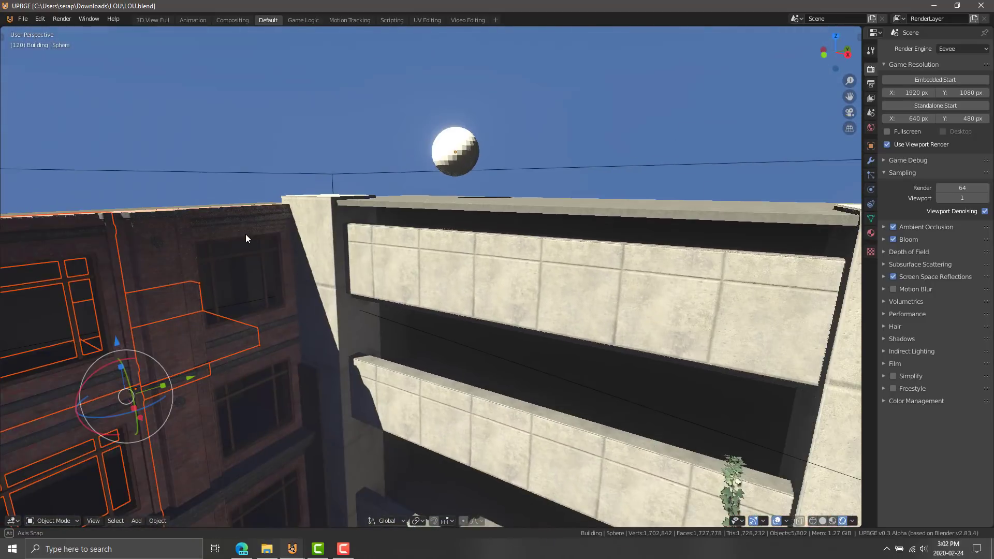
mouse_move(532, 279)
middle_down()
mouse_move(516, 300)
mouse_move(524, 280)
middle_up()
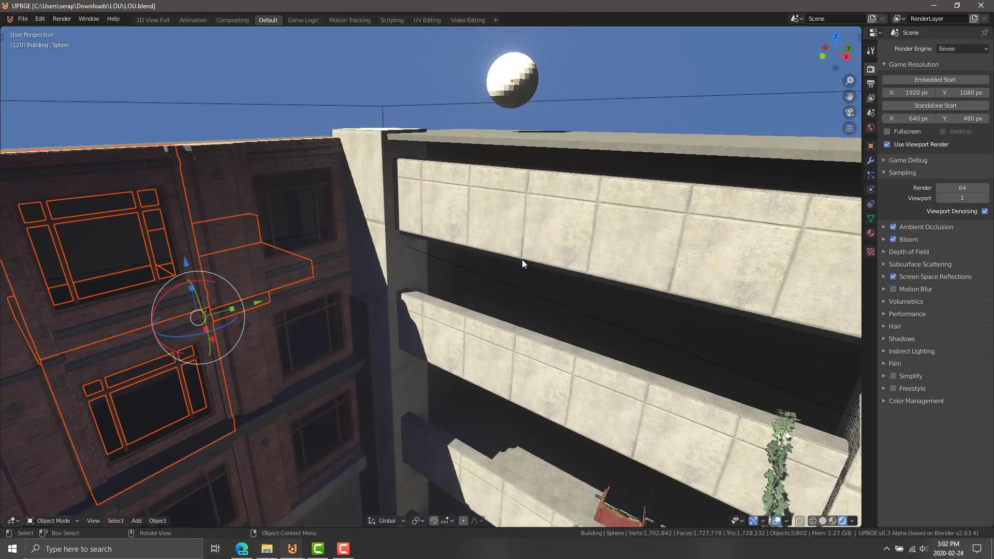
click(522, 74)
middle_drag(522, 89, 429, 237)
key(x)
click(522, 75)
middle_drag(438, 207, 418, 180)
Explore the courtyard in walk navigation, ending with a view of the buses and the red car
key(shift+Tab)
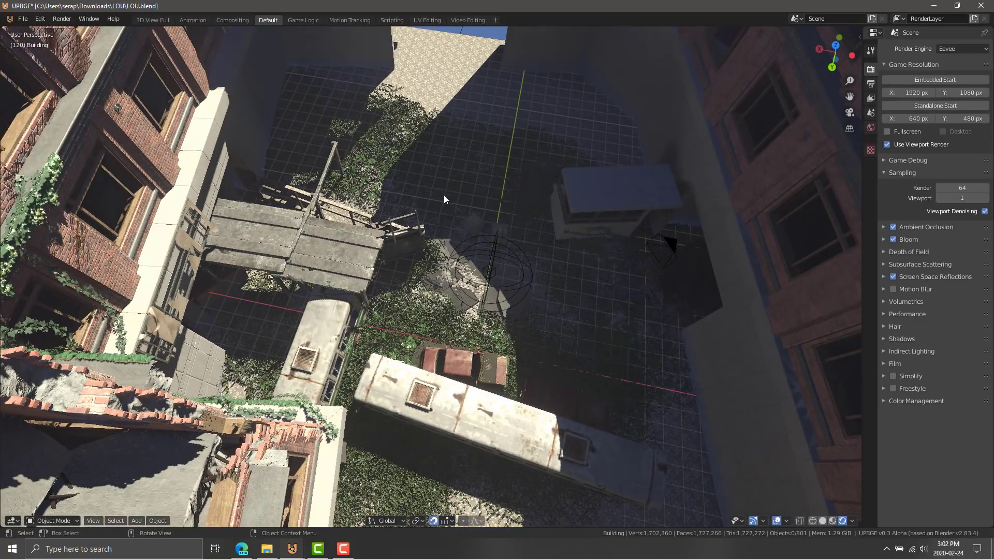
key(shift+grave)
key(w)
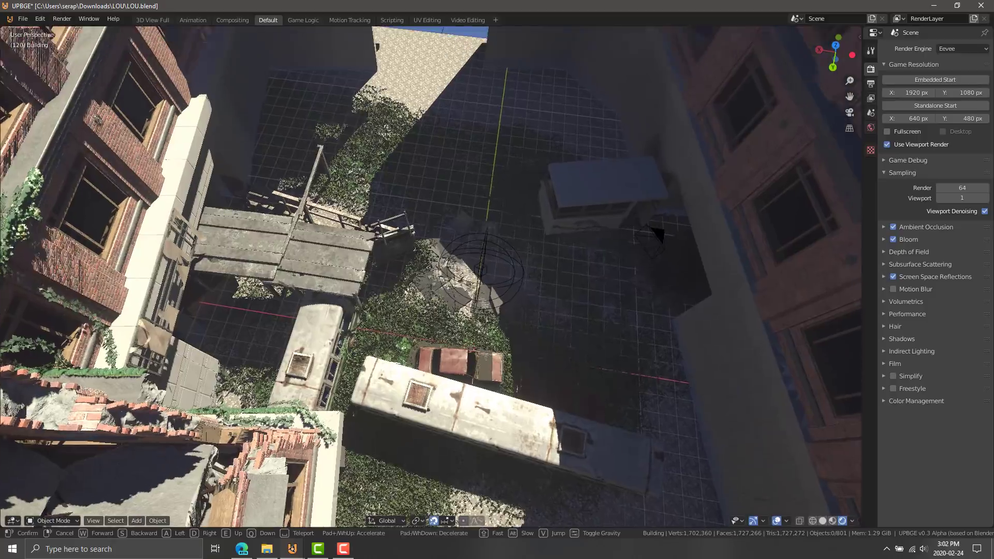
key(w)
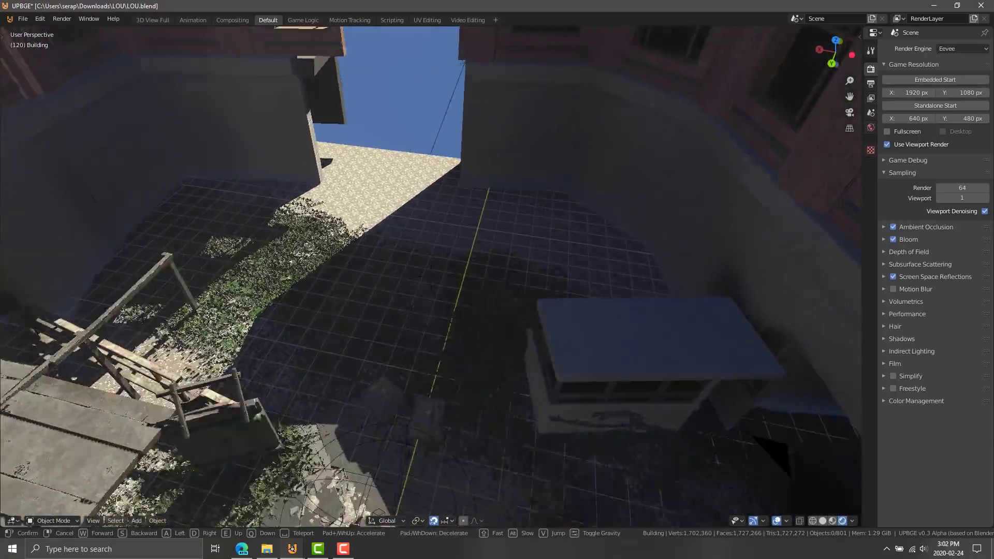
key(w)
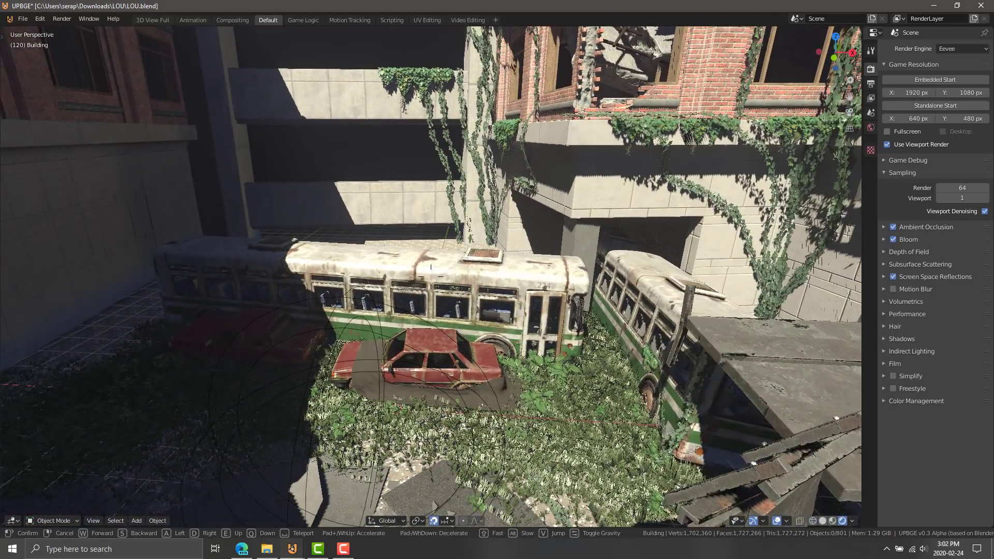
Switch to the browser, examine the artist's store page offering the Last Of Us Inspired Environment, and return to the UPBGE home page
key(alt+Tab)
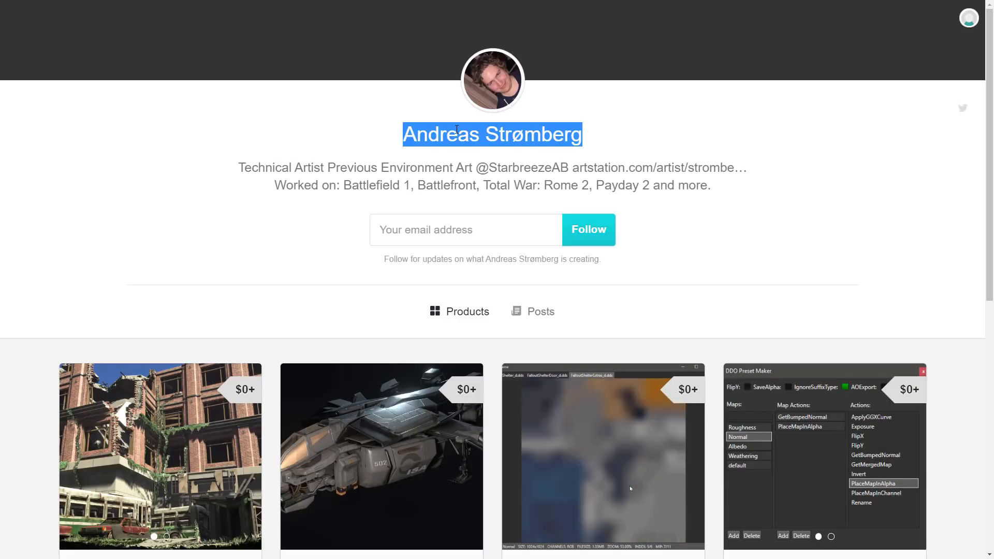
scroll(577, 304, down, 6)
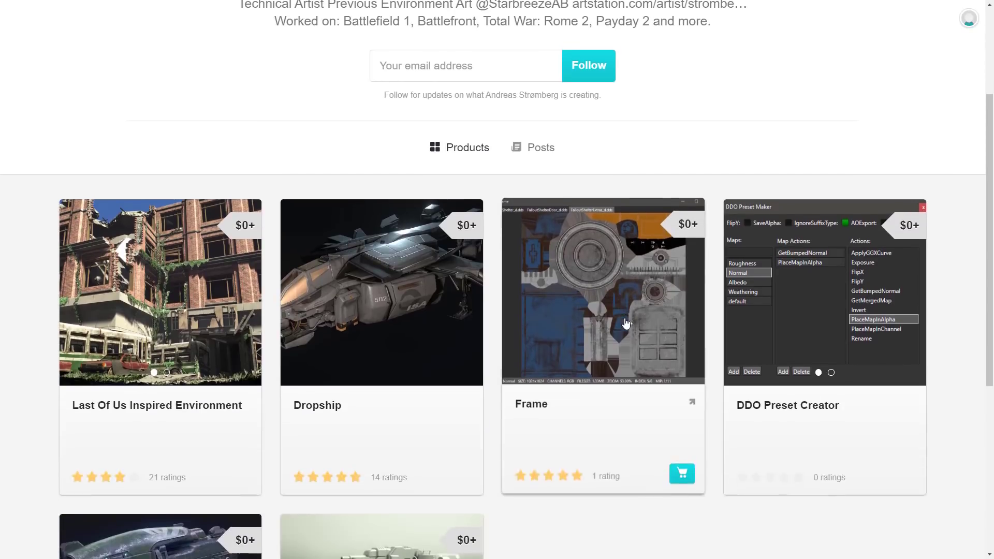
scroll(468, 288, up, 6)
scroll(401, 270, down, 3)
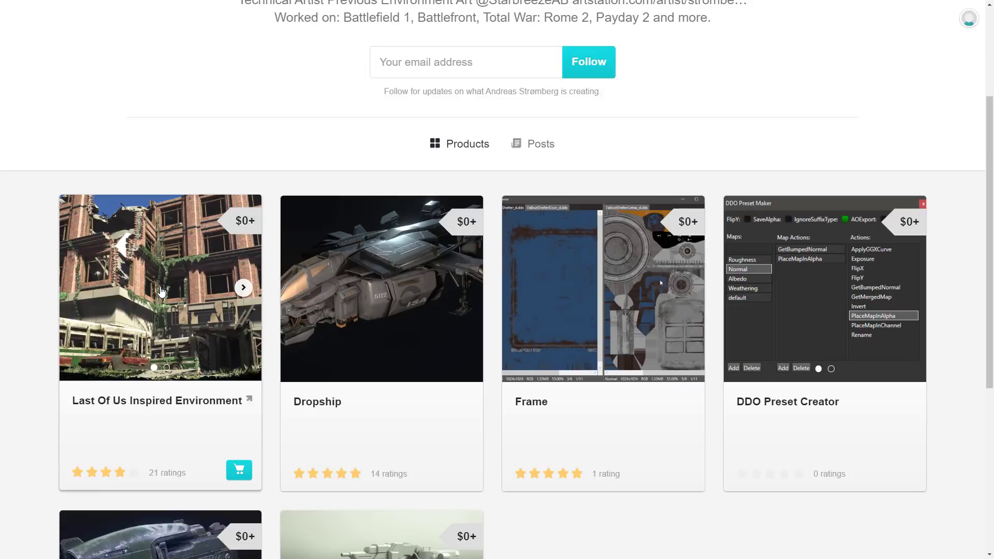
scroll(322, 200, up, 3)
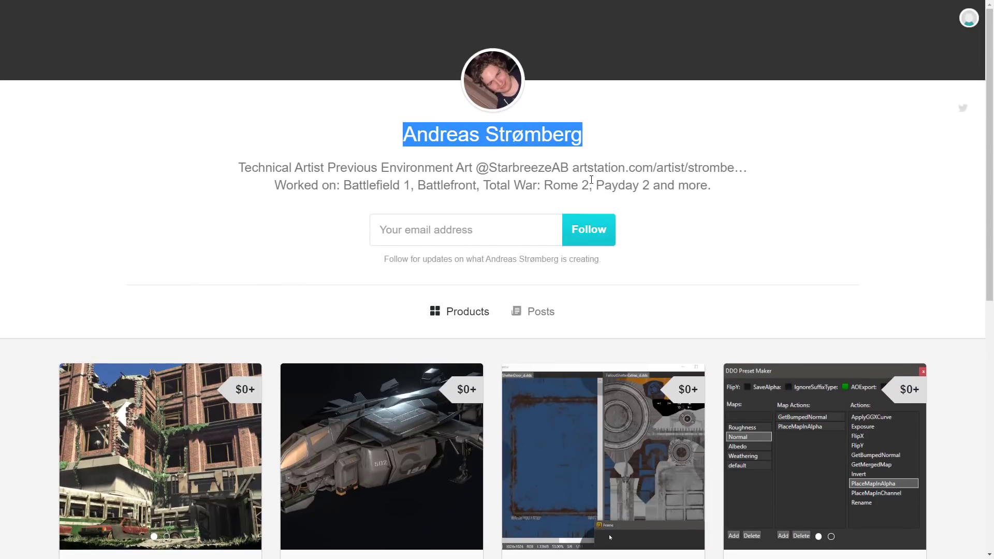
key(ctrl+Tab)
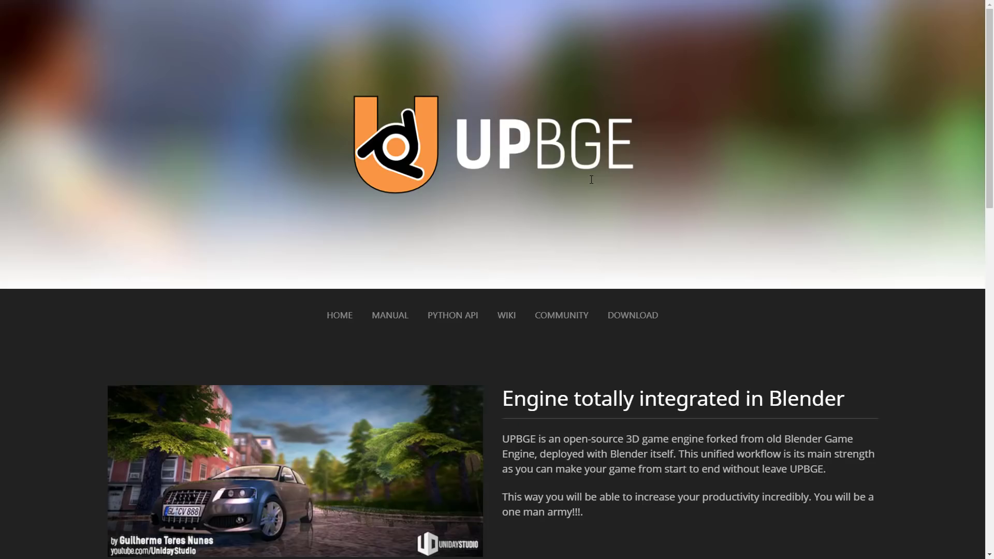